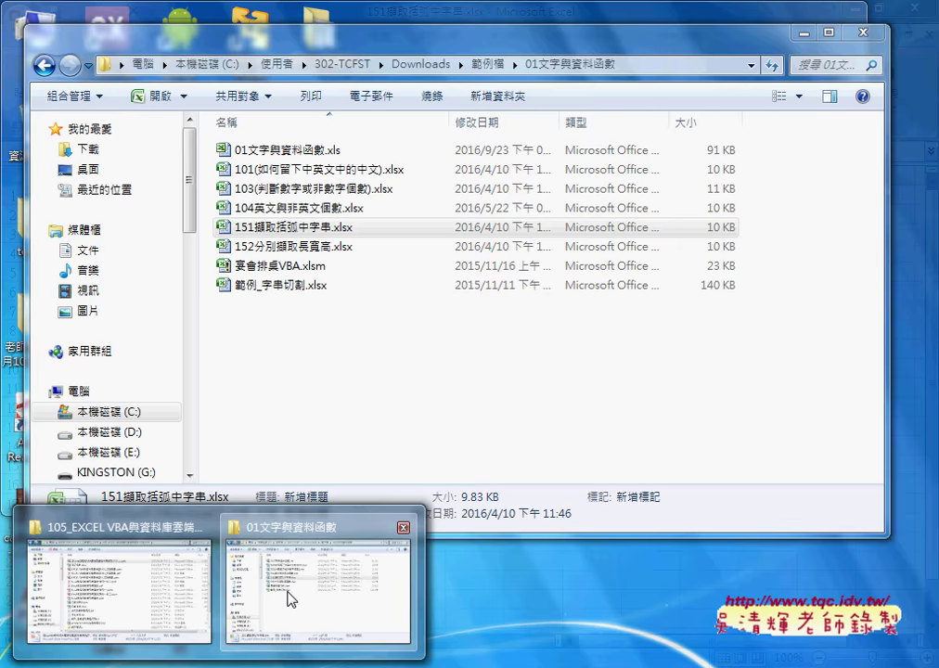
Review column A's entries and B2's IFERROR formula, then clear B2:B10
left_click(291, 599)
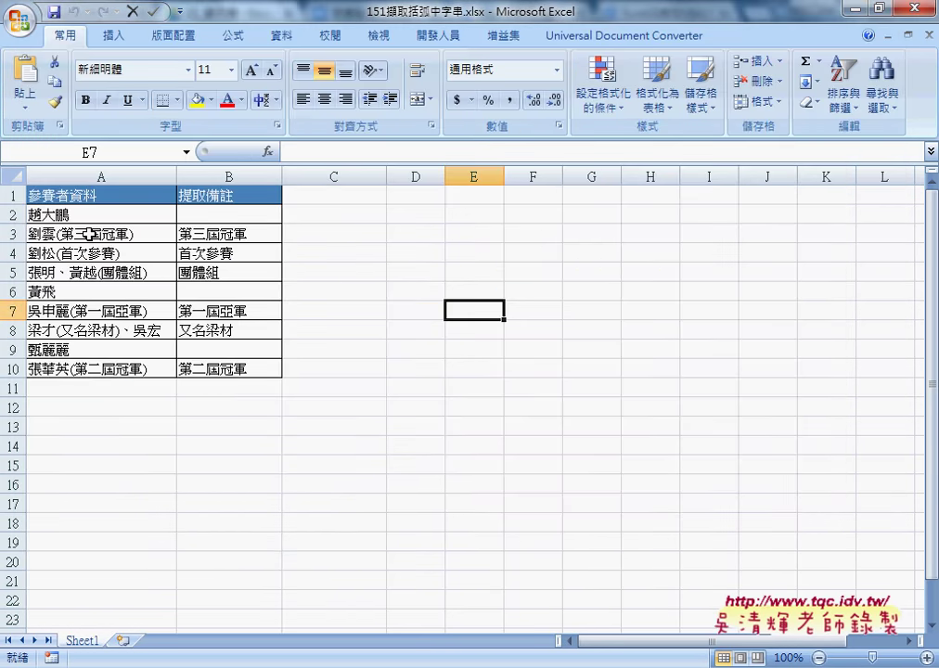
left_click_drag(92, 216, 98, 369)
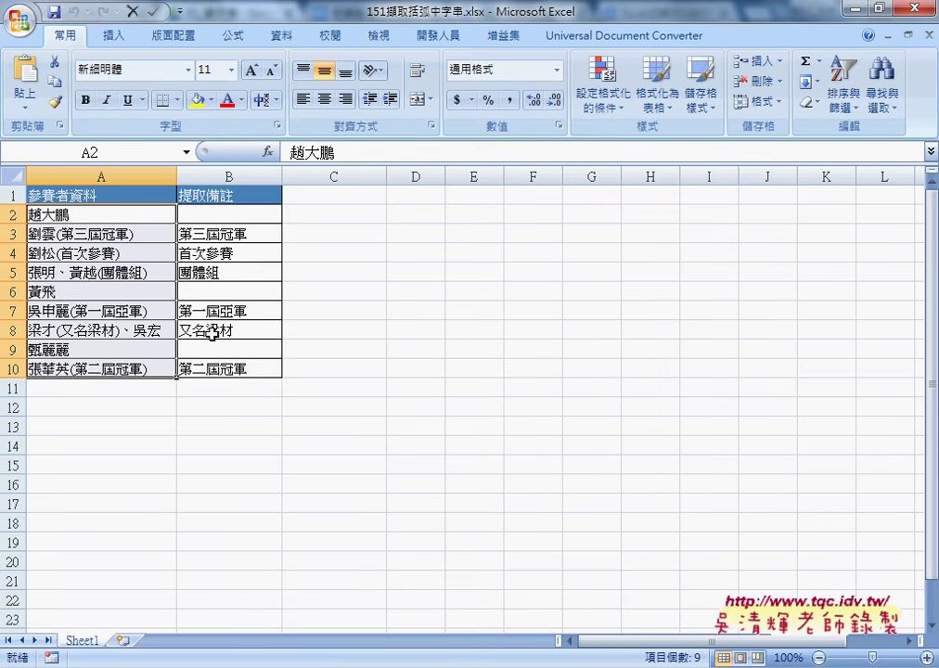
left_click_drag(232, 214, 232, 373)
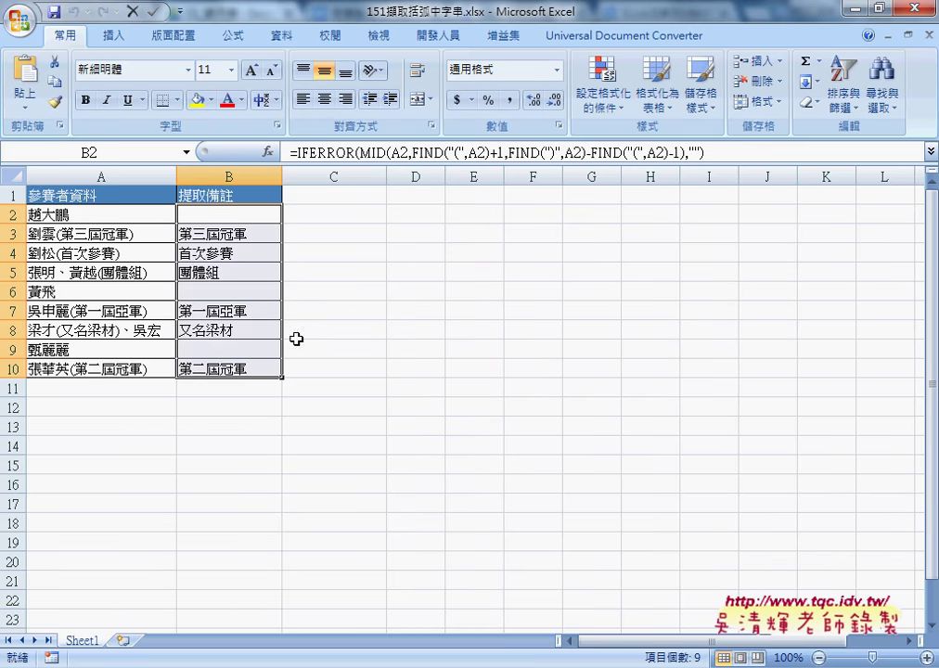
left_click(249, 212)
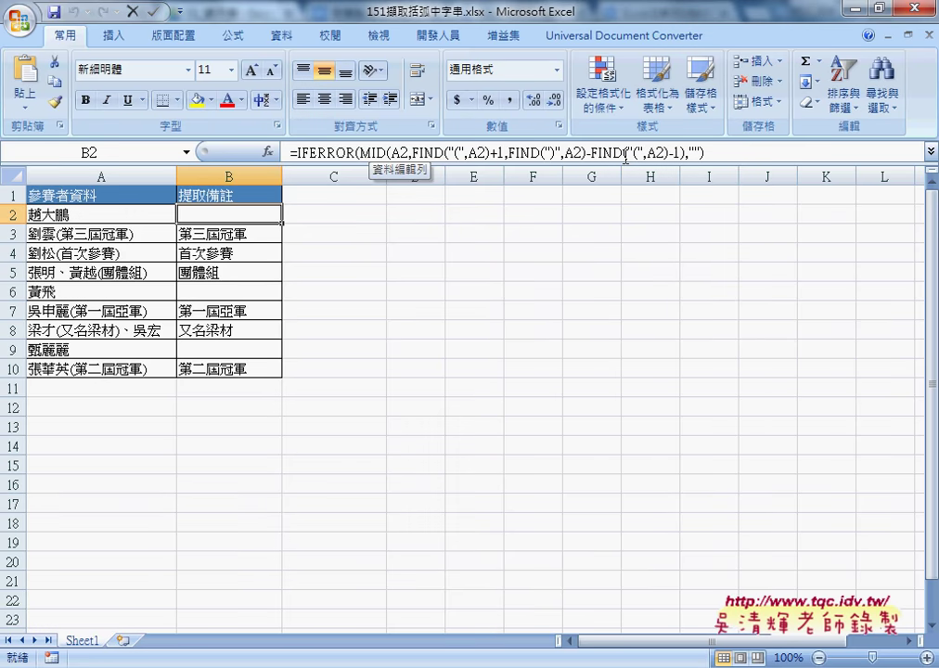
left_click_drag(229, 215, 243, 370)
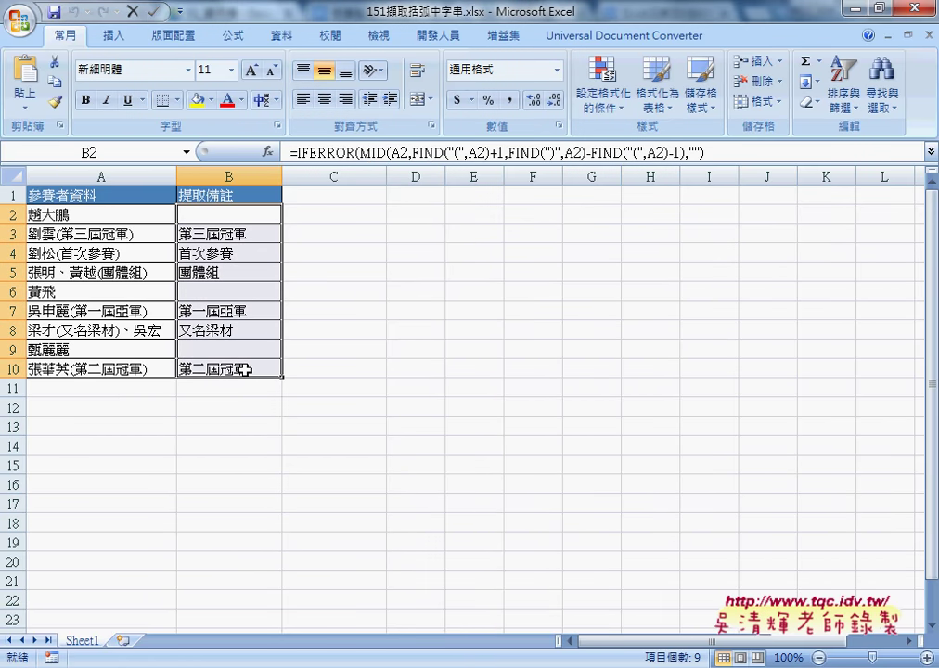
key("Delete")
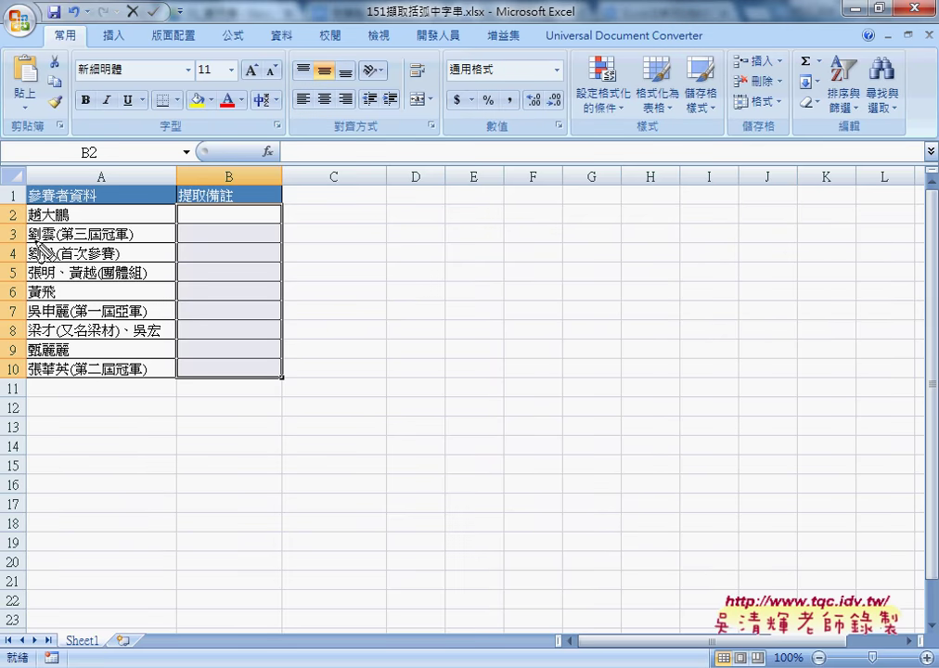
Demonstrate copying 第三屆冠軍 from A3's brackets into B3 by hand, then undo it
mouse_move(70, 247)
left_mouse_down()
mouse_move(123, 246)
mouse_move(113, 195)
mouse_move(232, 227)
mouse_move(224, 249)
left_mouse_up()
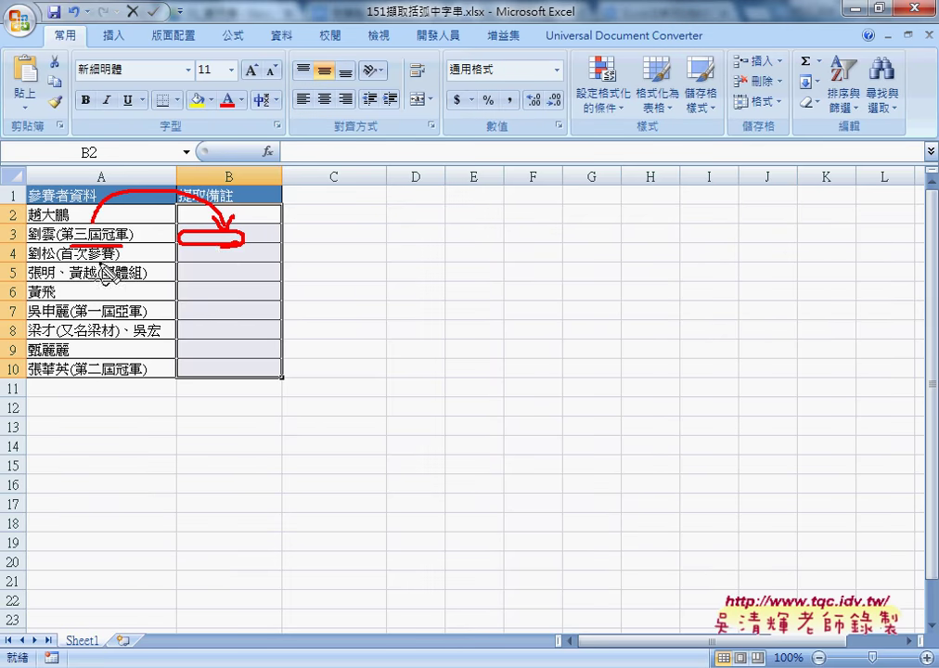
left_click_drag(110, 243, 243, 243)
key("Escape")
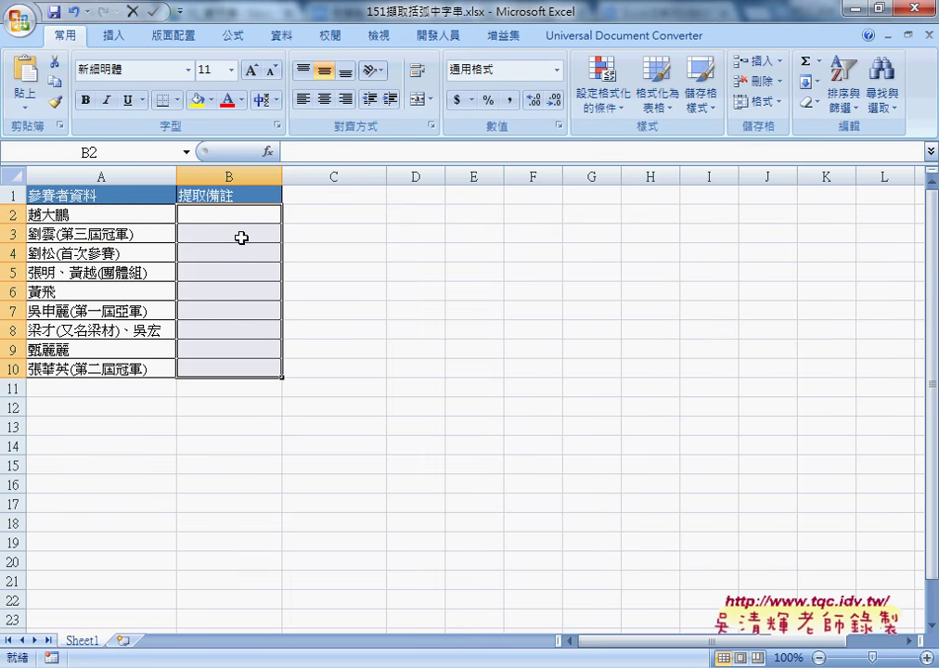
double_click(51, 235)
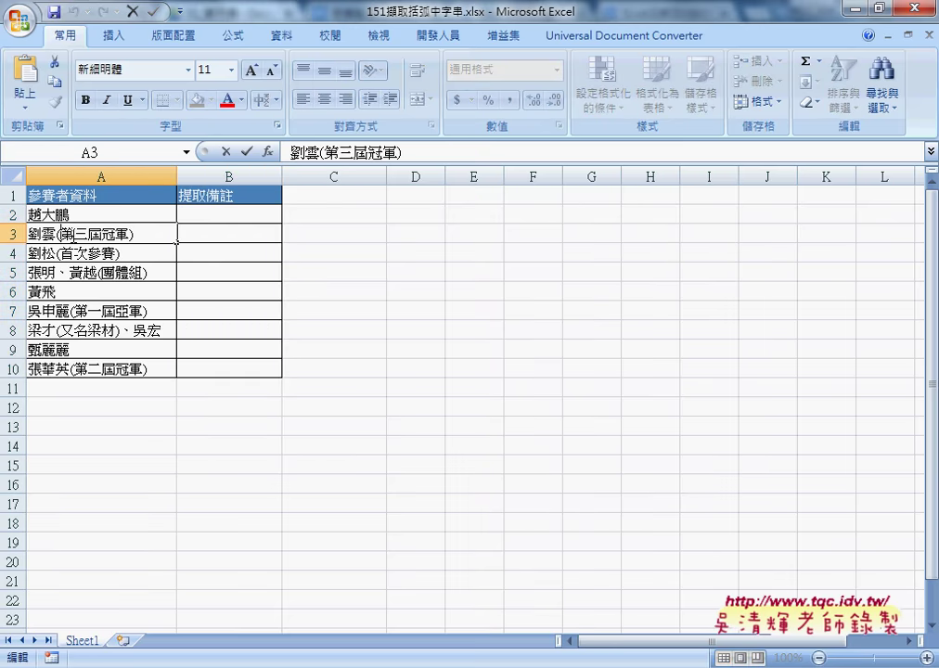
left_click_drag(62, 234, 129, 233)
key("ctrl+c")
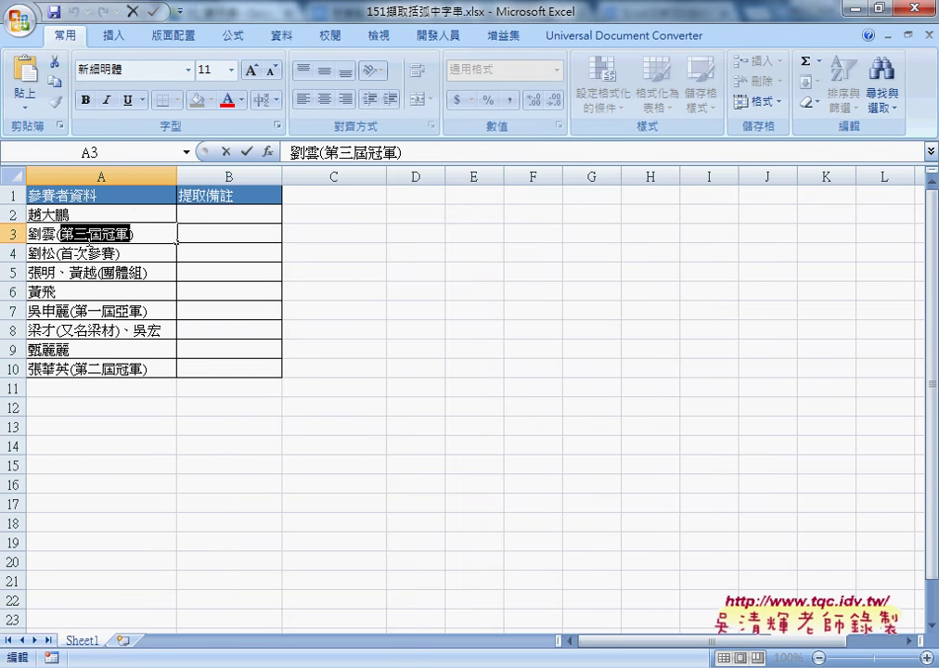
left_click(269, 235)
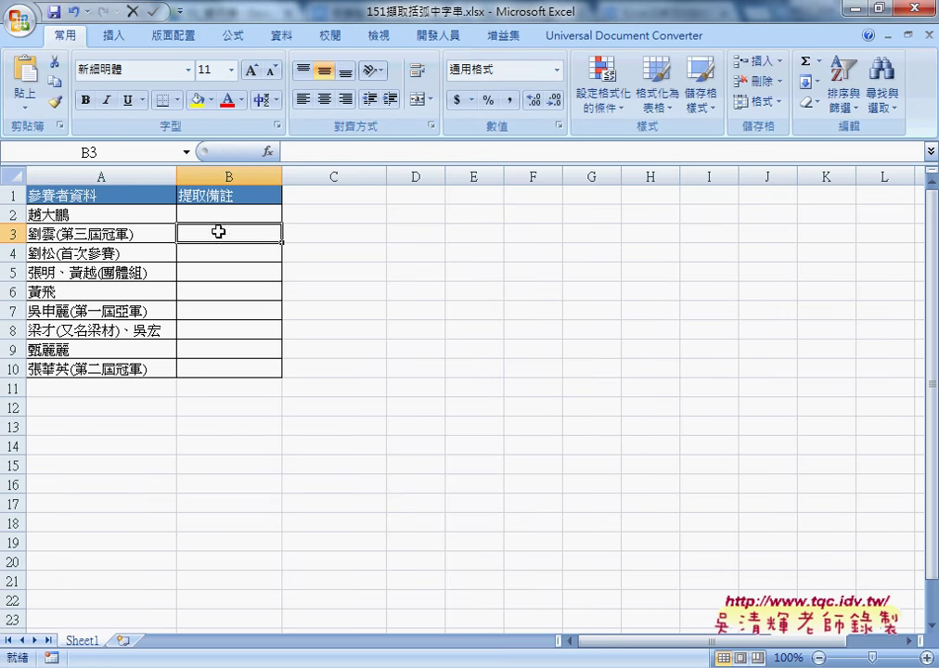
key("ctrl+v")
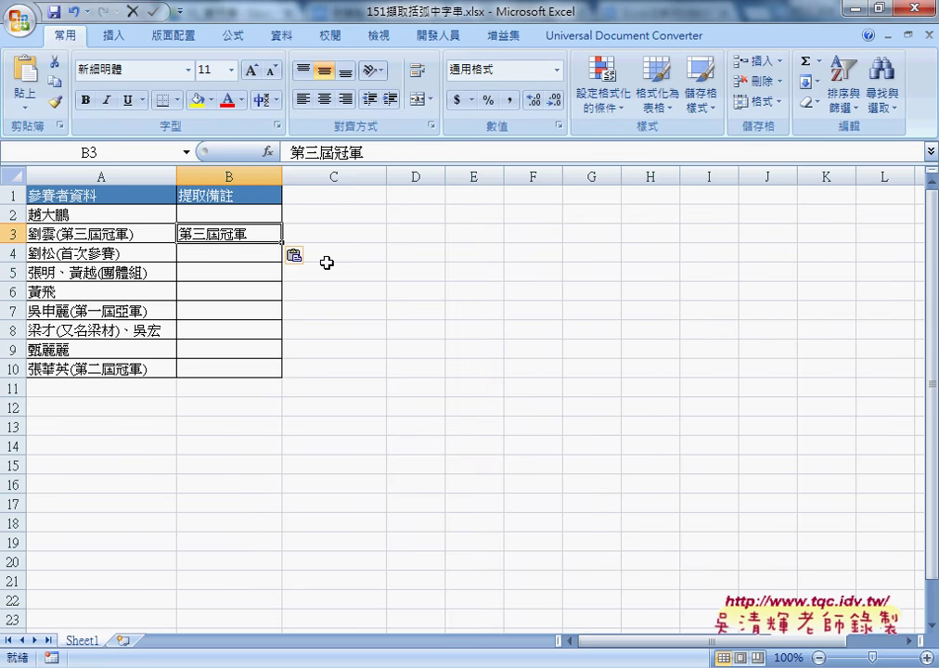
key("ctrl+z")
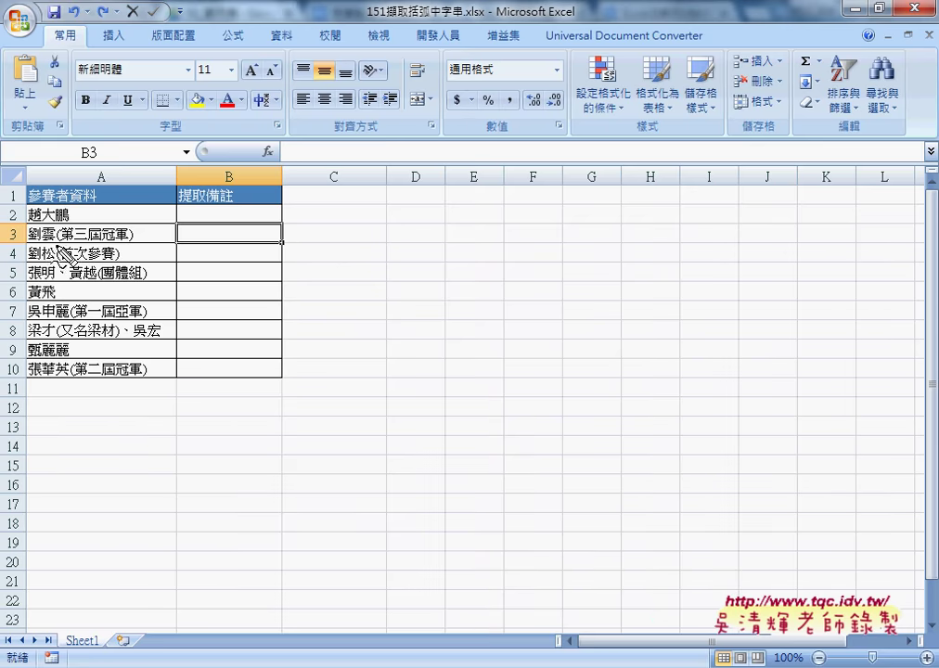
mouse_move(61, 225)
left_mouse_down()
mouse_move(59, 243)
mouse_move(57, 230)
left_mouse_up()
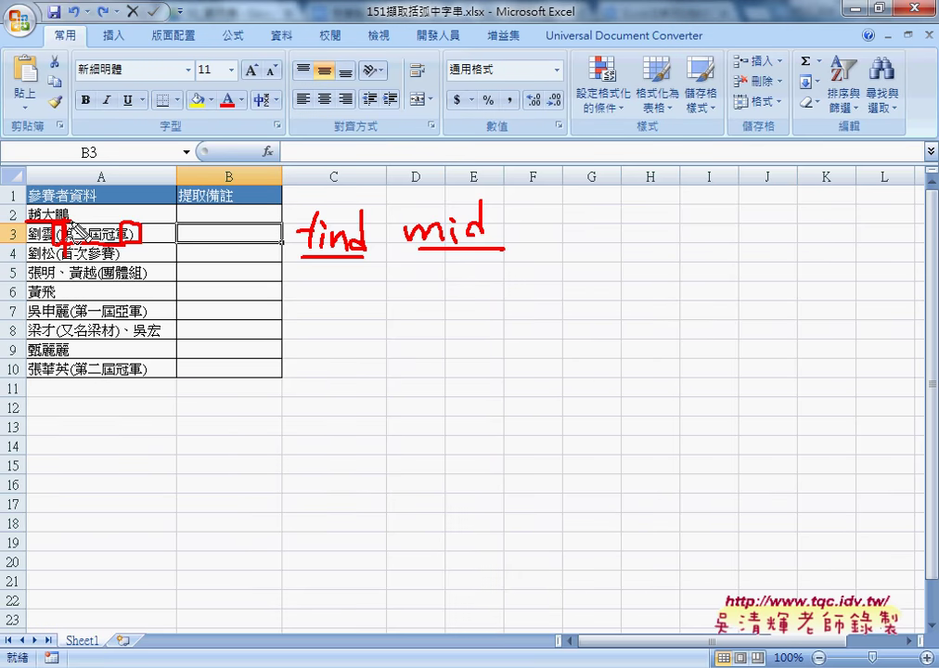
left_click_drag(419, 249, 506, 248)
left_click(520, 258)
left_click_drag(381, 257, 386, 265)
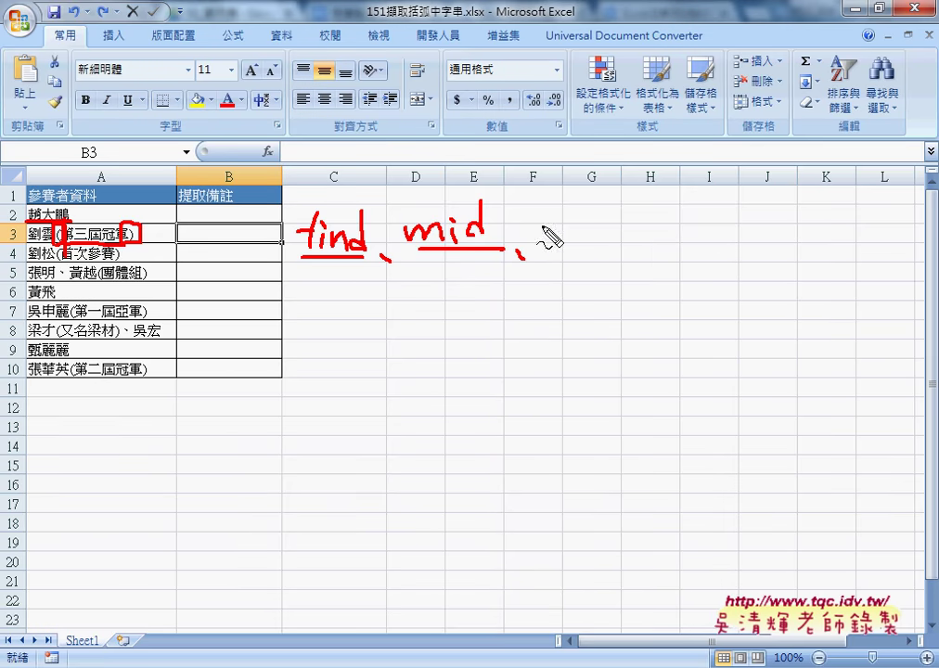
left_click_drag(544, 226, 540, 252)
left_click_drag(565, 197, 555, 252)
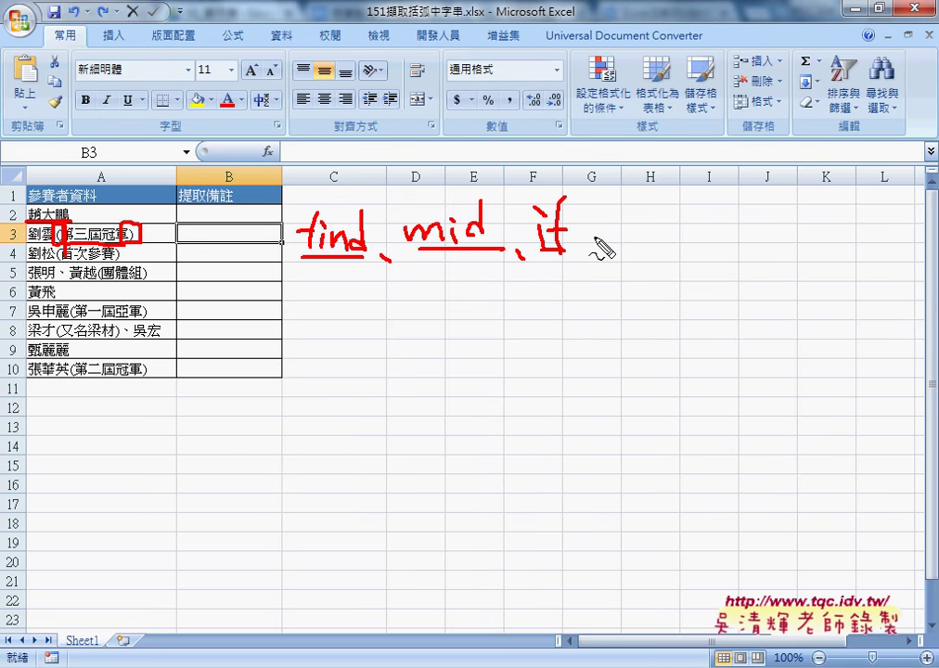
mouse_move(570, 238)
left_mouse_down()
mouse_move(609, 243)
mouse_move(668, 232)
left_mouse_up()
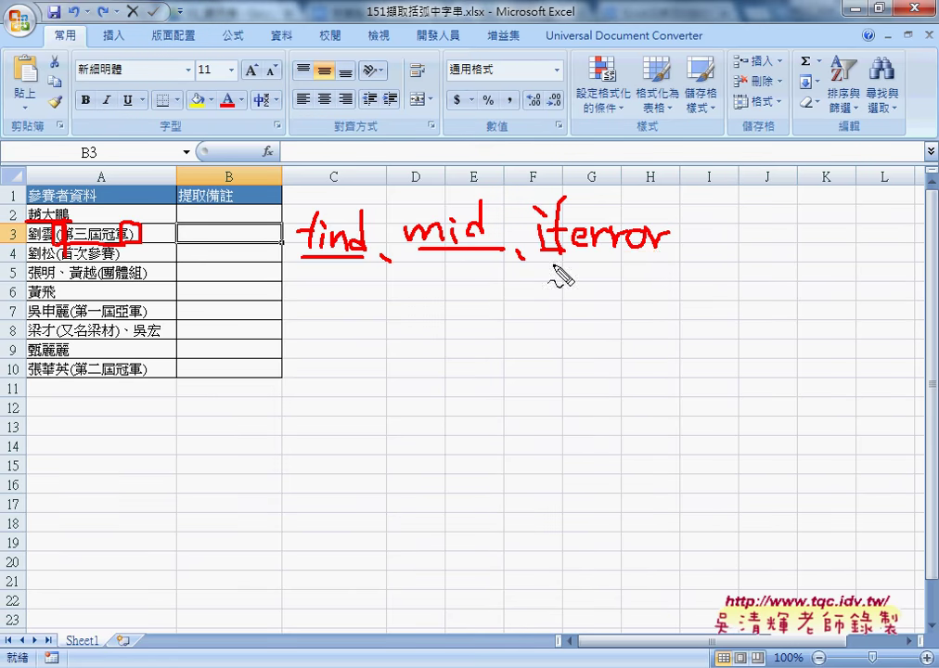
left_click_drag(568, 251, 659, 251)
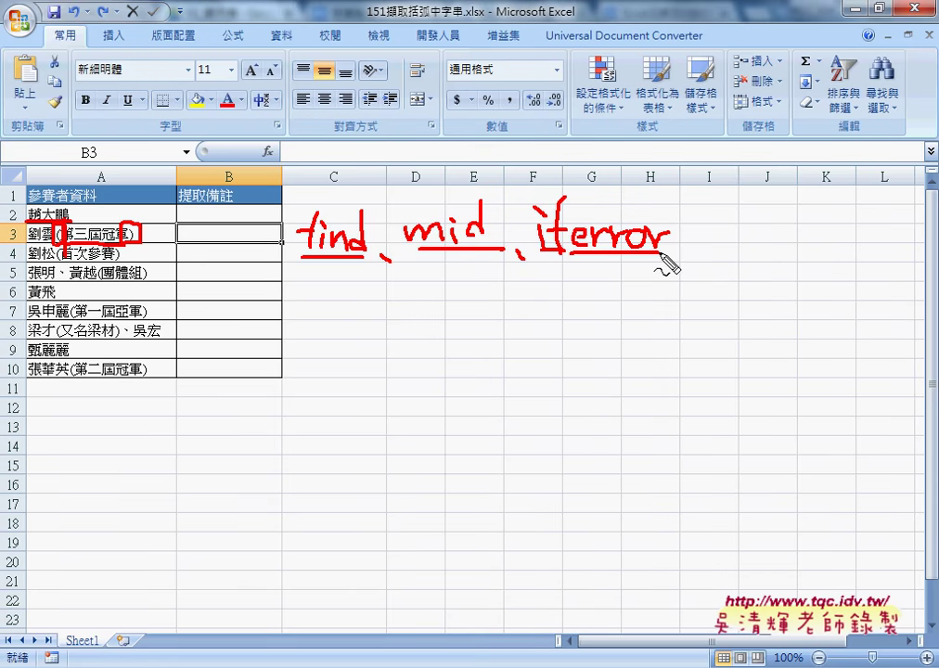
key("Escape")
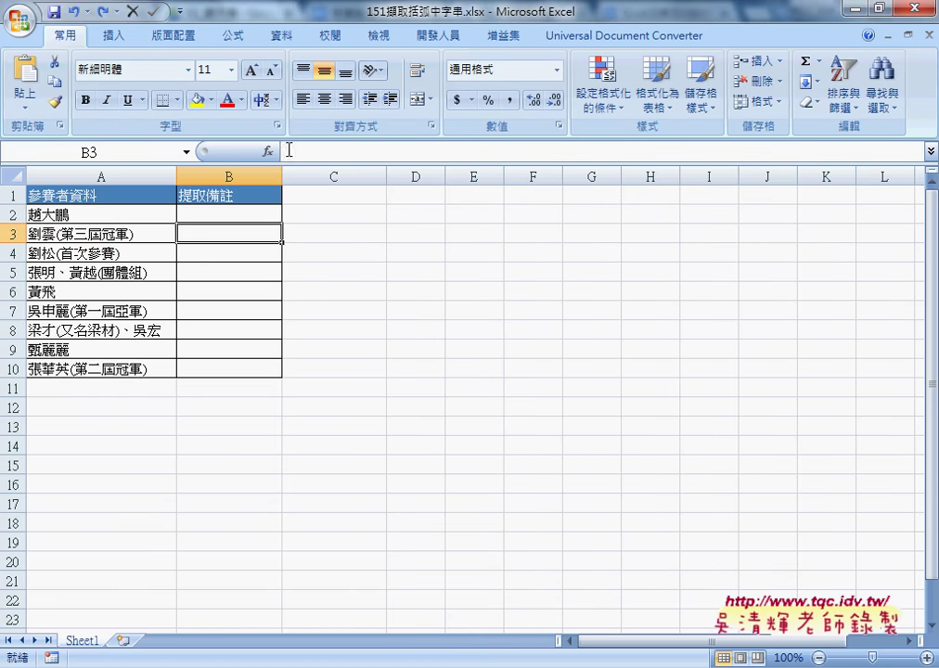
Start a function in B3, filter to the 文字 category, and select FIND to view its syntax
left_click(268, 151)
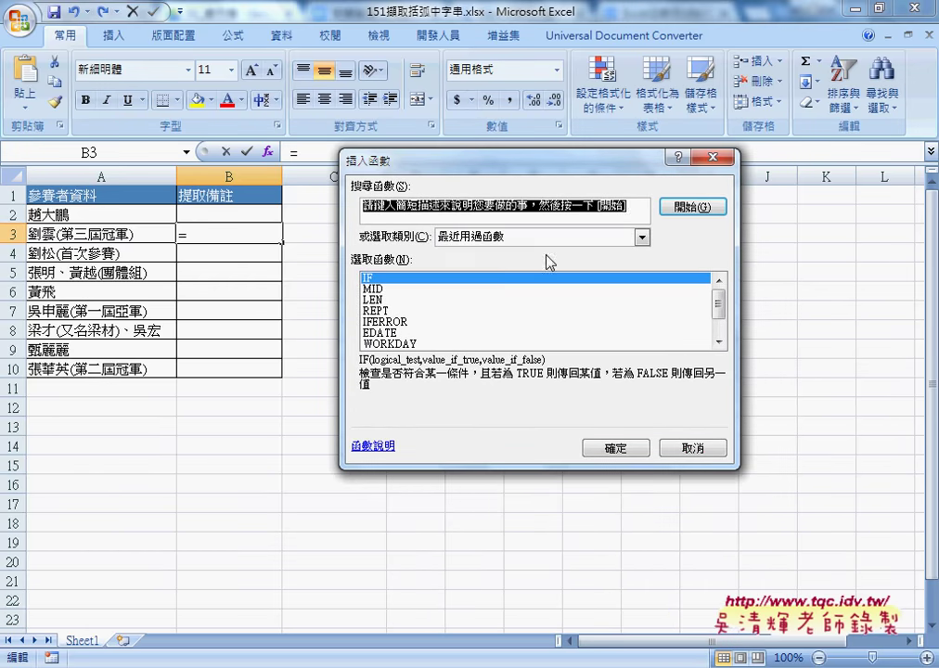
left_click(642, 238)
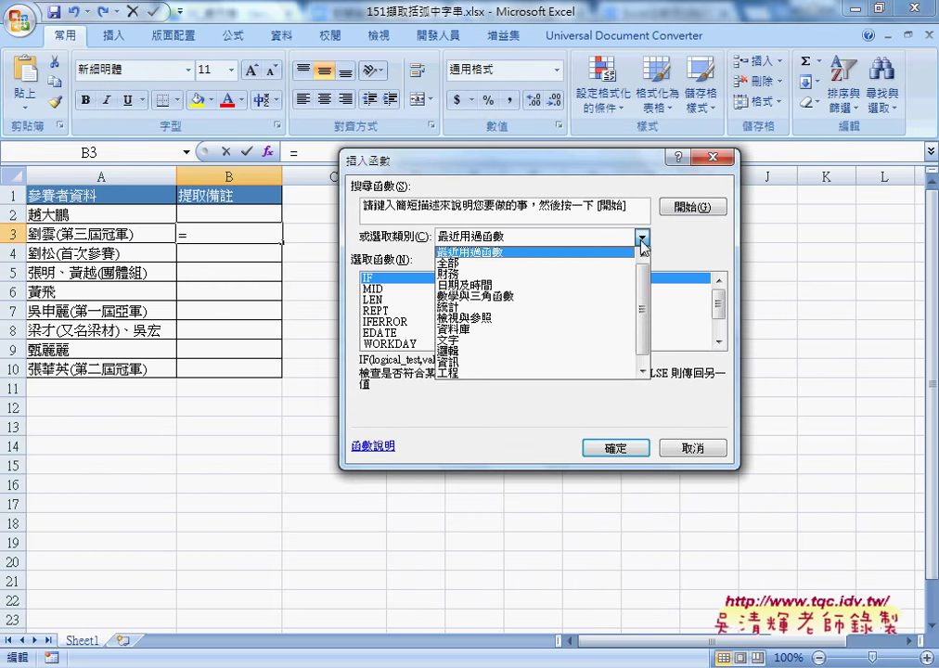
scroll(642, 310, "down", 1)
left_click(513, 330)
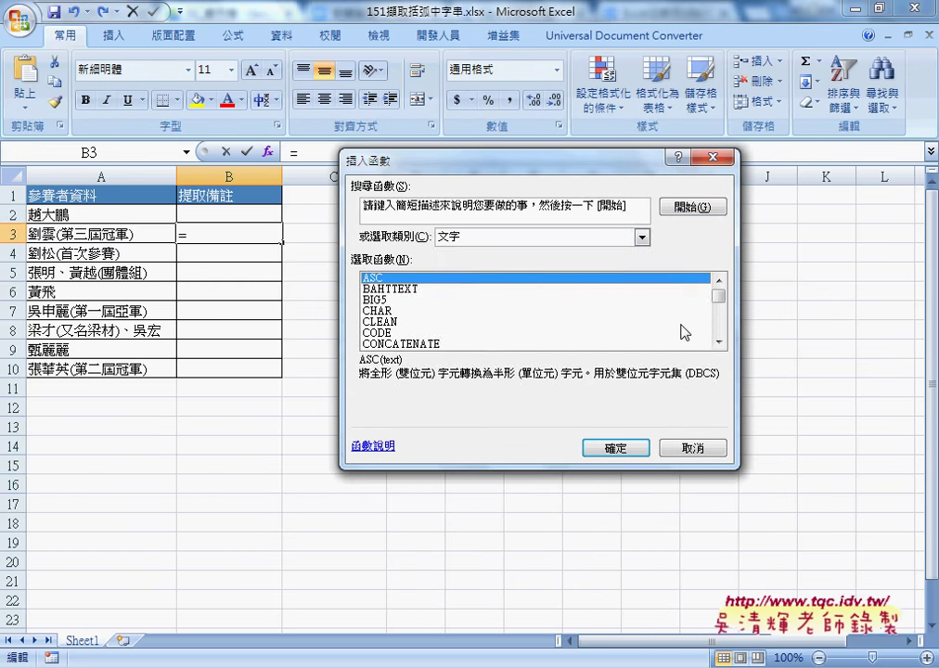
left_click_drag(720, 308, 720, 317)
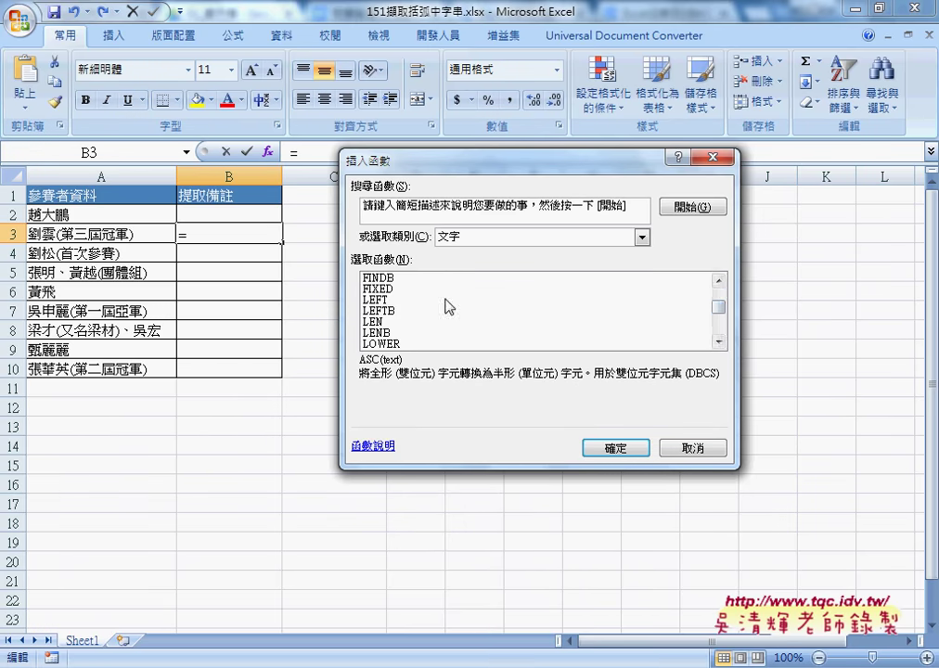
left_click(719, 279)
left_click(719, 280)
left_click(719, 279)
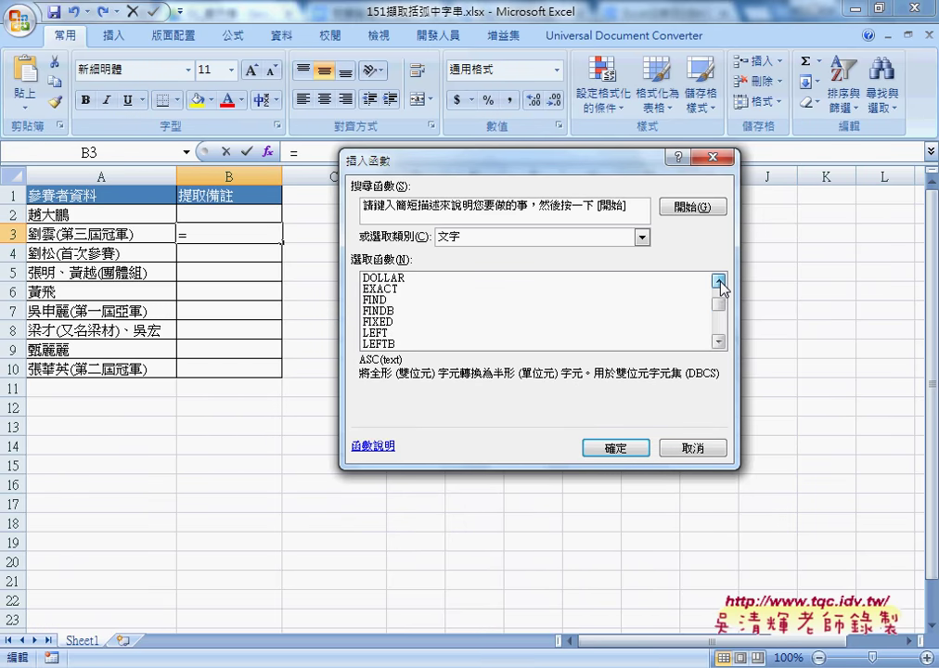
left_click(401, 301)
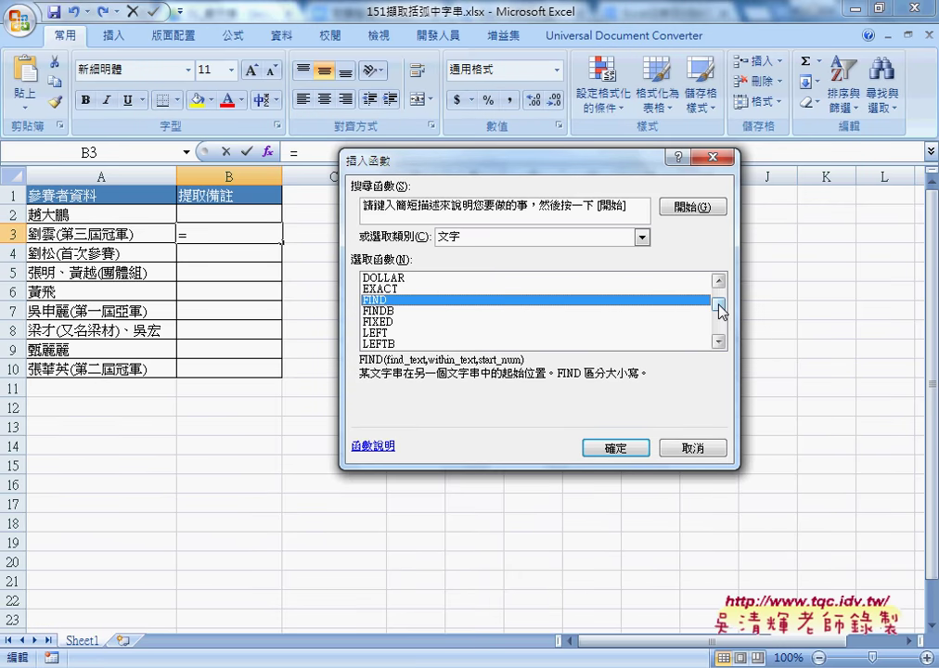
Select SEARCH and highlight its case-insensitive (大小 相同) description
left_click_drag(720, 311, 719, 320)
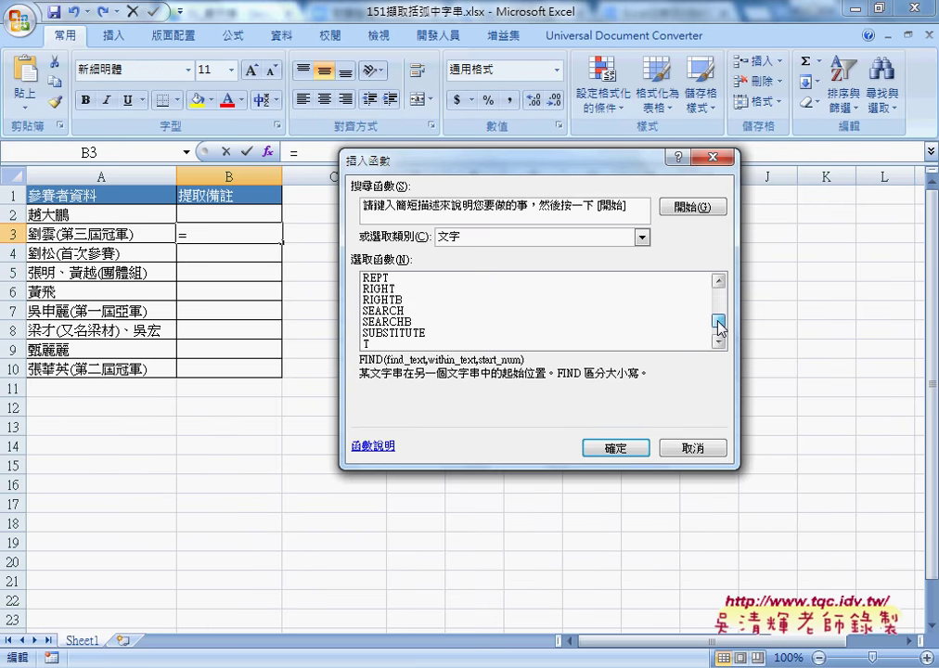
left_click(402, 311)
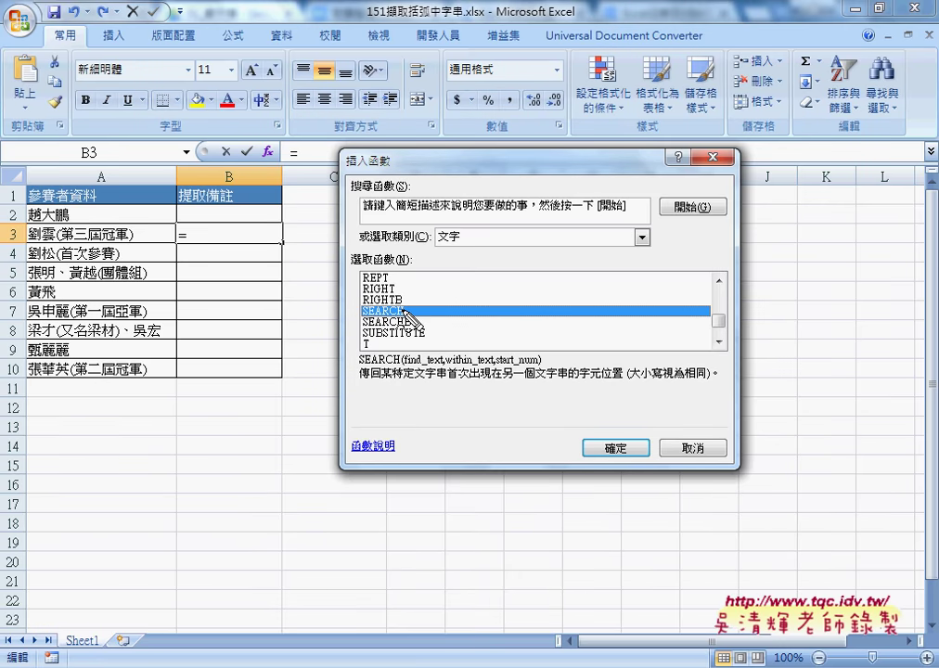
left_click_drag(629, 380, 659, 382)
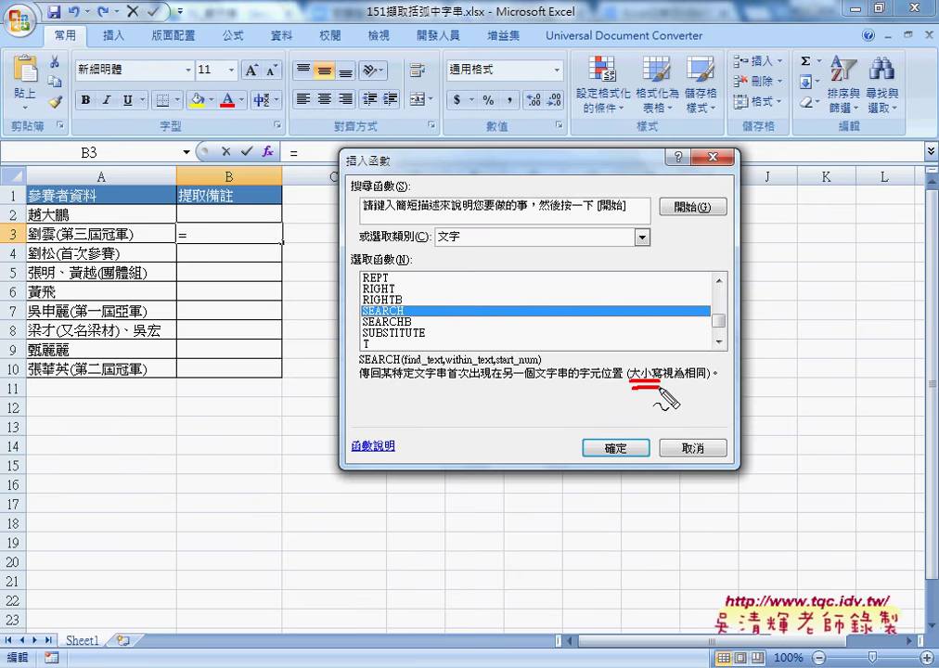
left_click_drag(684, 380, 707, 381)
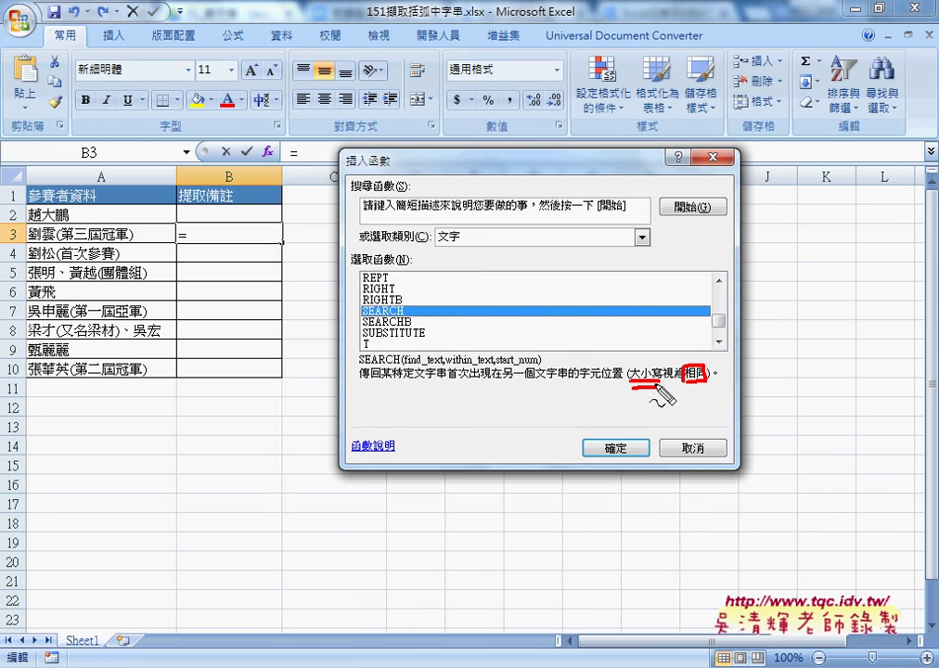
left_click_drag(358, 318, 356, 325)
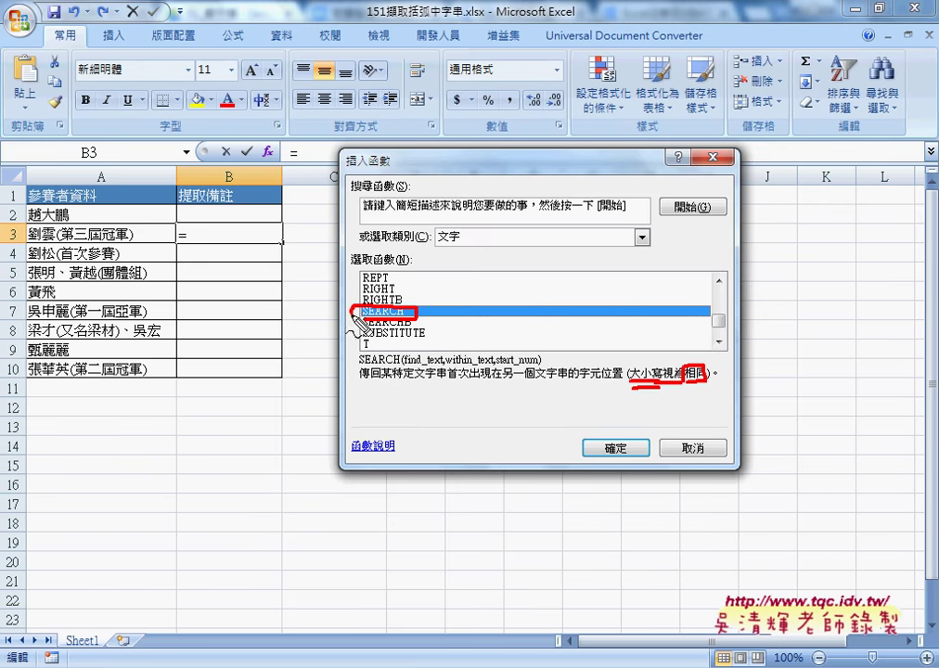
left_click_drag(429, 304, 650, 367)
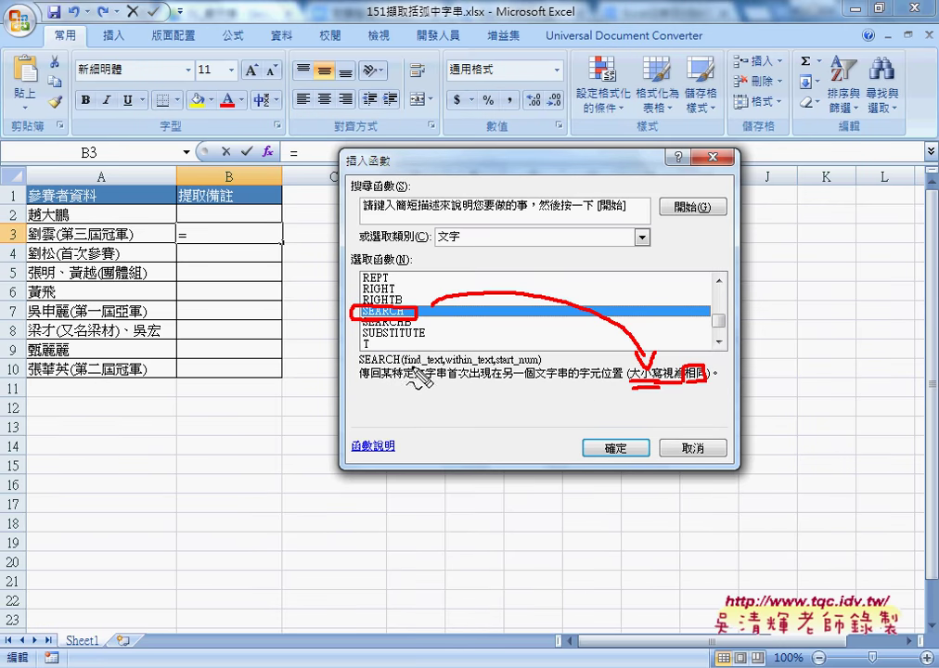
Underline SEARCH's find_text argument, clear the annotations, and cancel the function entry
left_click_drag(415, 366, 535, 364)
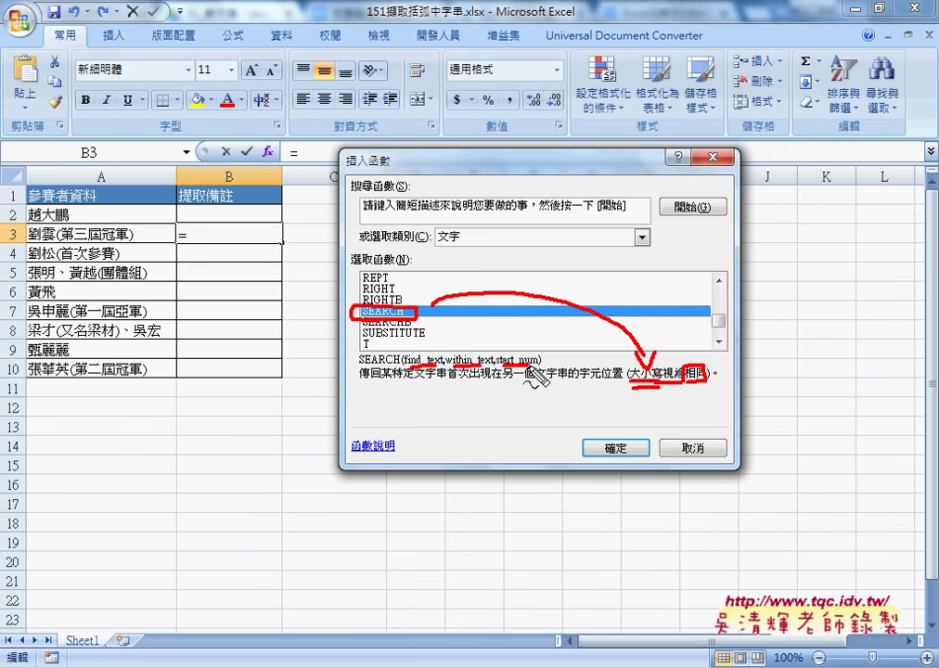
key("Escape")
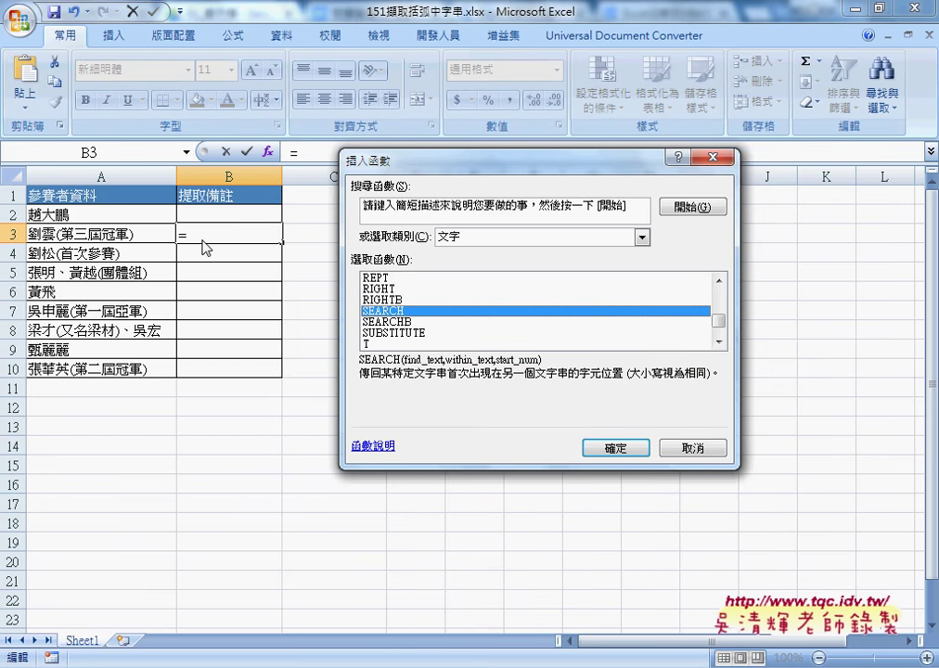
left_click(692, 448)
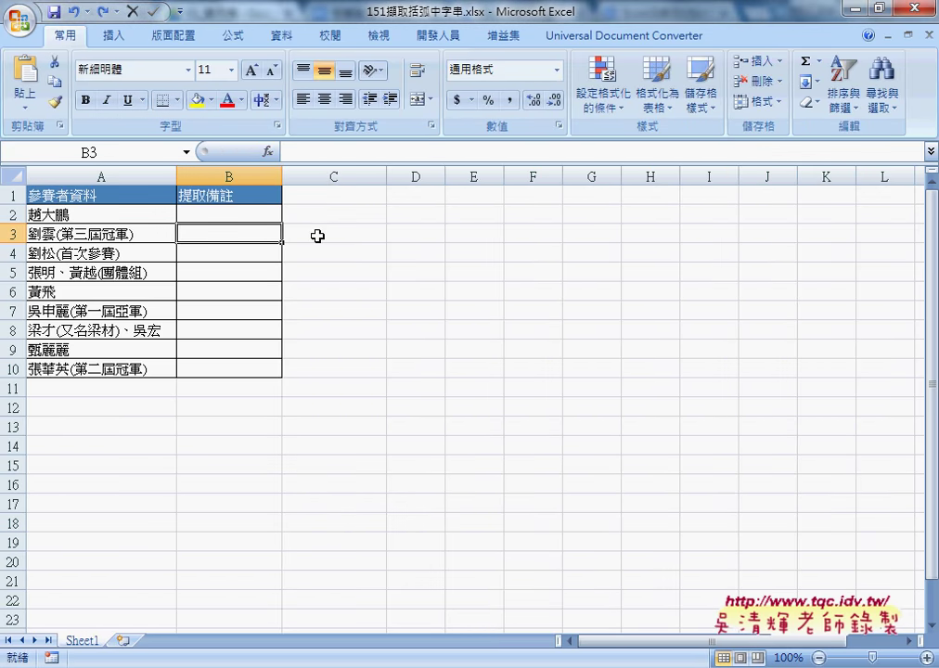
Start a function in C3 and pick IFERROR from the 邏輯 category
left_click(318, 236)
left_click(268, 151)
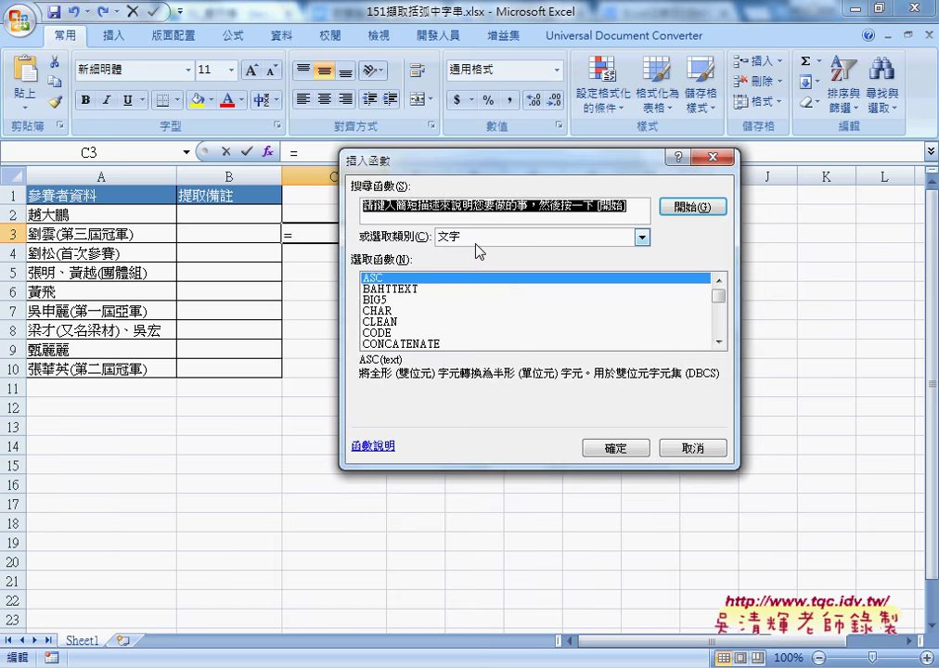
left_click(478, 236)
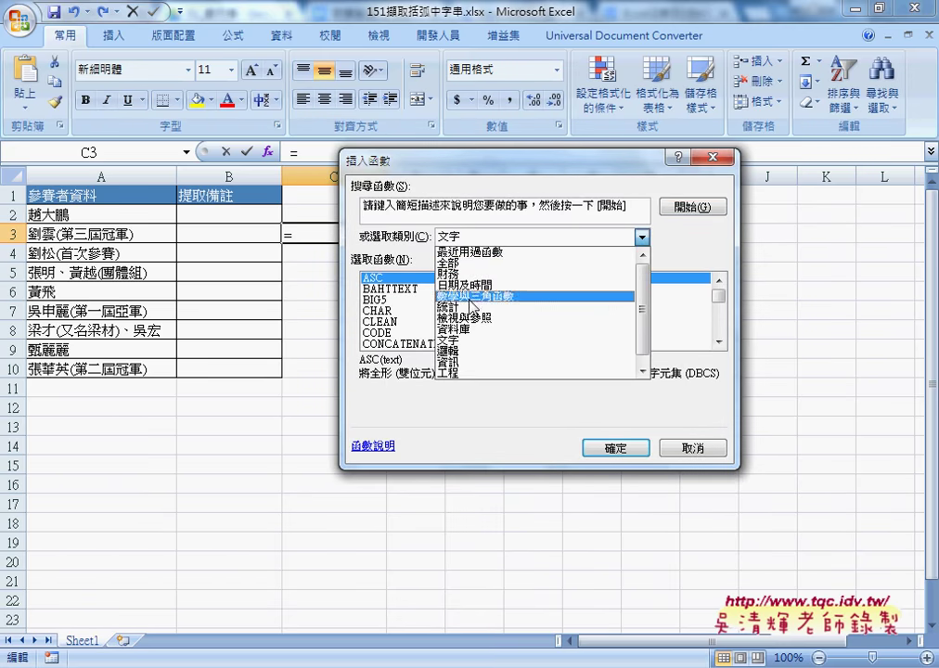
left_click(468, 351)
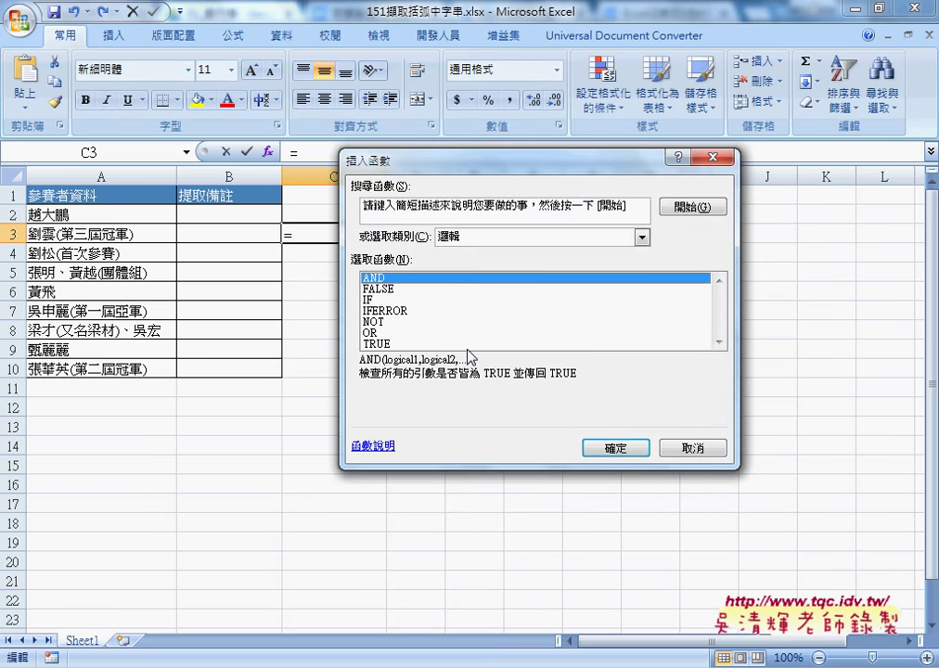
left_click(394, 312)
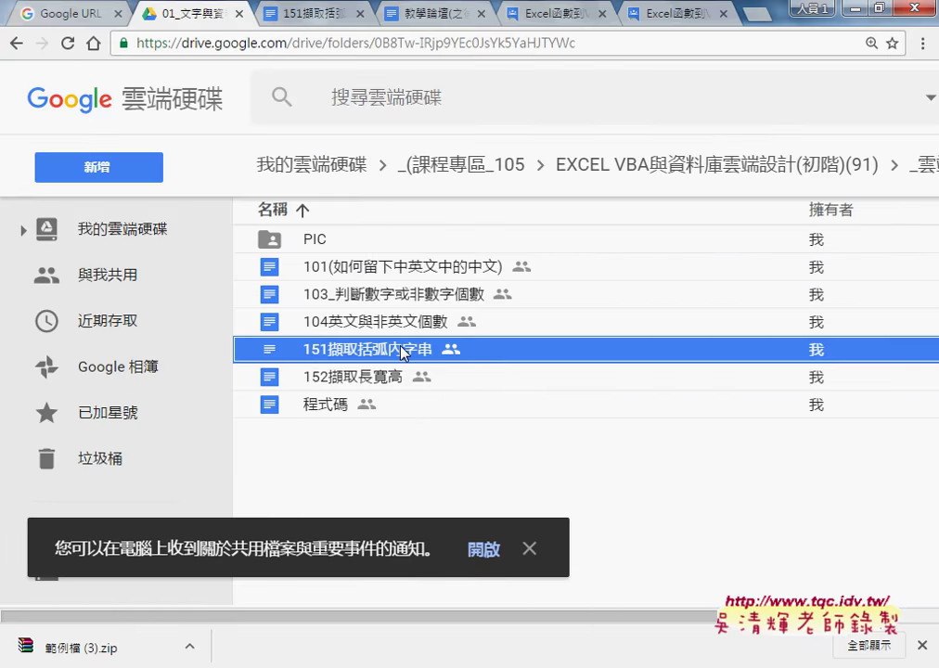
Open the 151擷取括弧內字串 document and scroll to its helper-column table
double_click(401, 361)
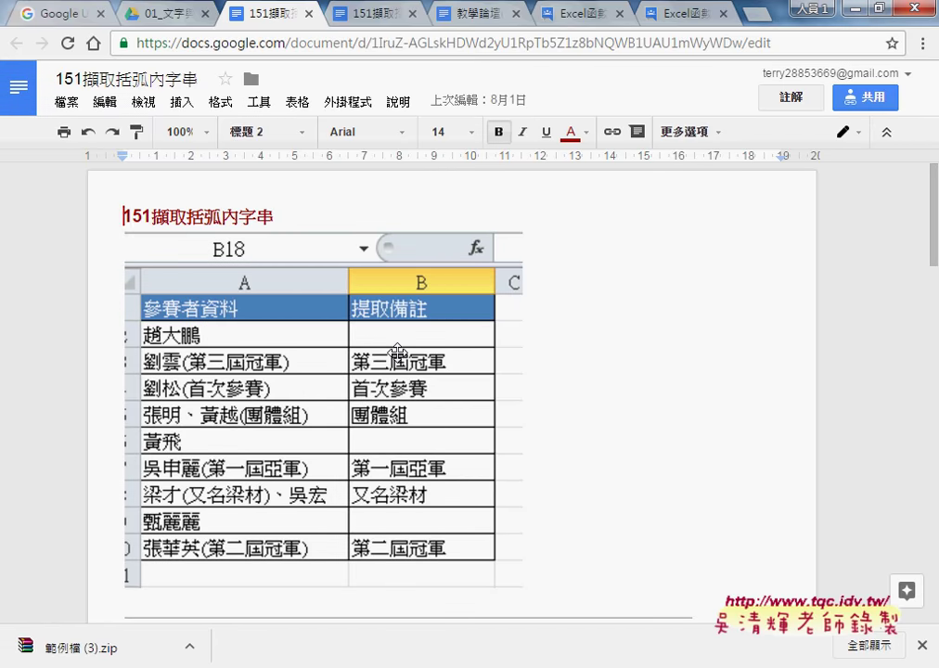
scroll(397, 351, "down", 1)
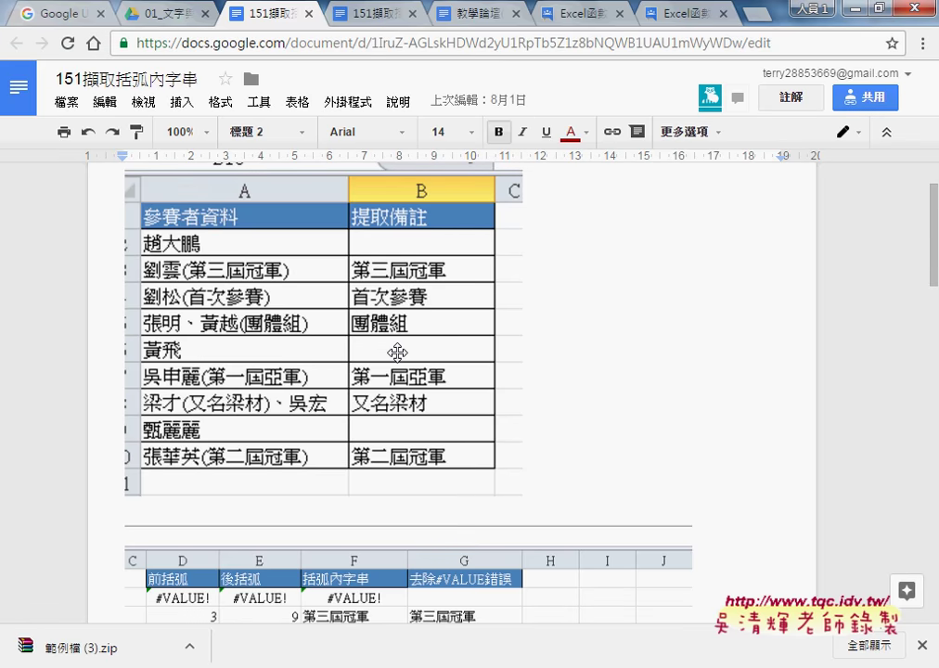
scroll(398, 352, "down", 2)
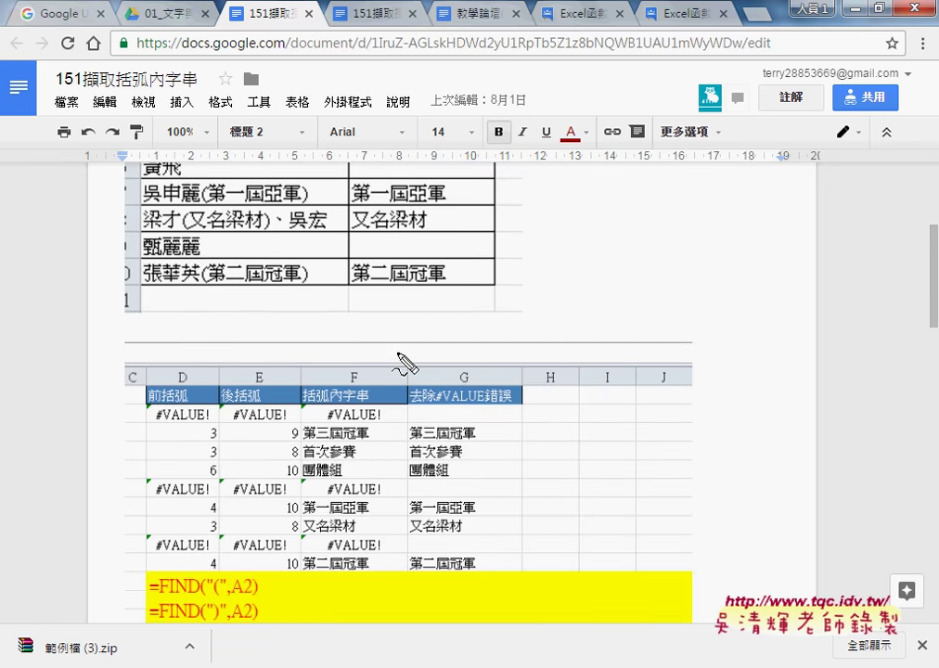
Mark the 前括弧, 後括弧, 括弧內字串 headers, F2's #VALUE!, and the 去除#VALUE錯誤 column
mouse_move(175, 415)
left_mouse_down()
mouse_move(195, 414)
mouse_move(185, 417)
left_mouse_up()
left_click_drag(252, 415, 269, 420)
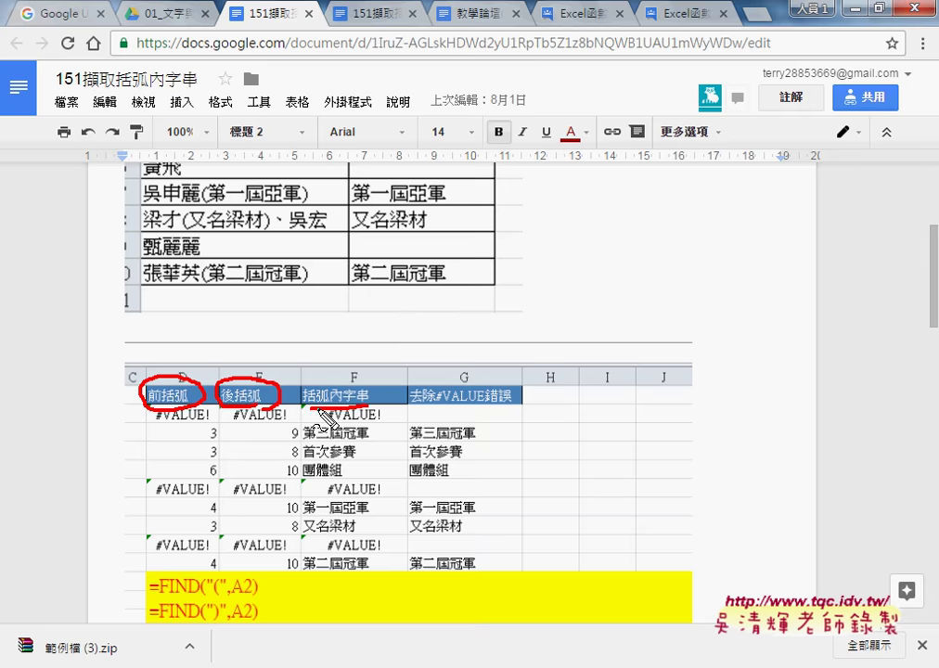
left_click_drag(379, 408, 369, 417)
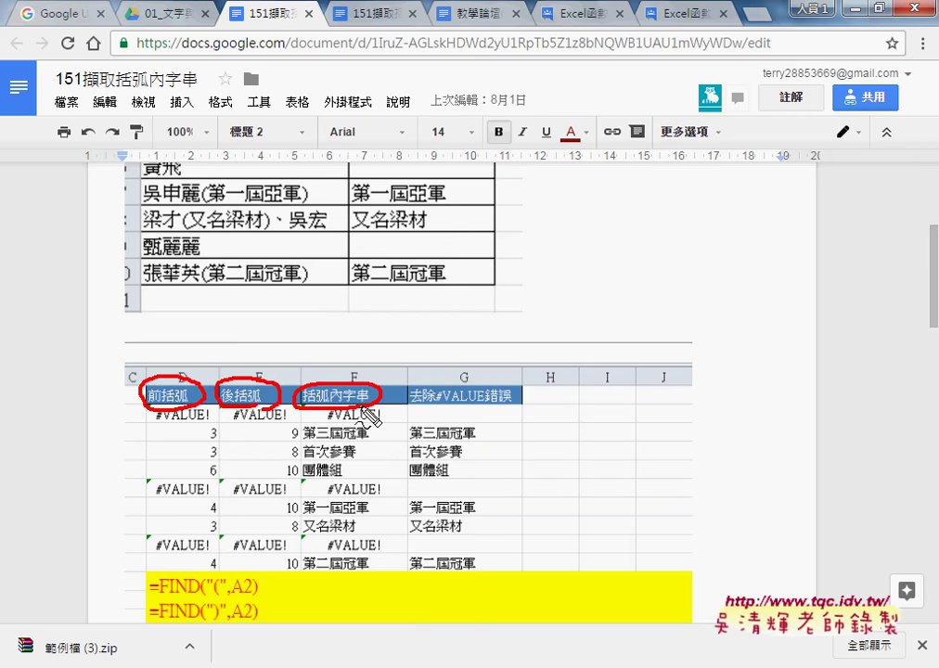
left_click_drag(382, 420, 328, 423)
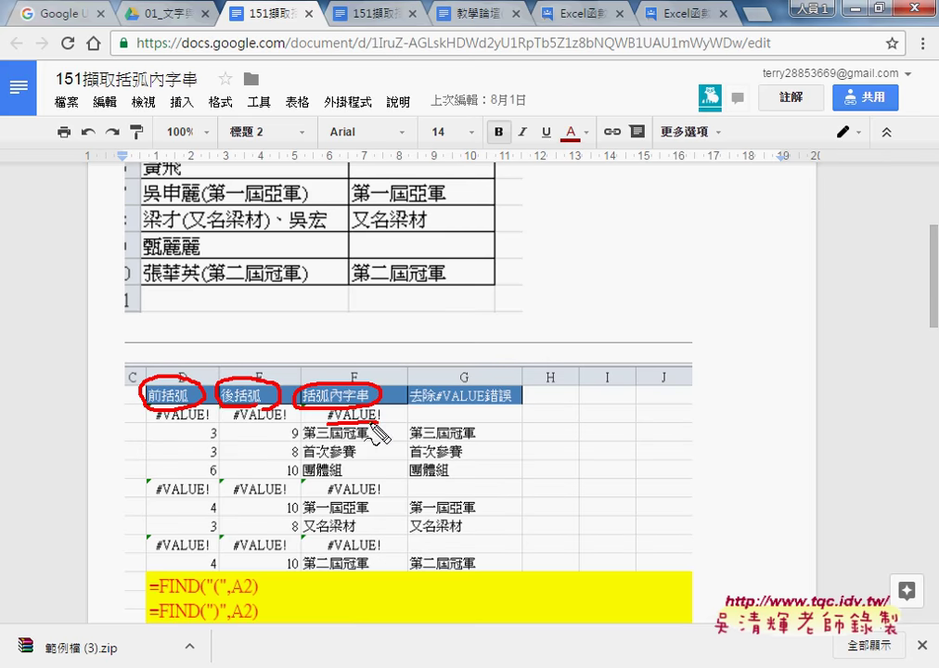
left_click_drag(321, 407, 341, 422)
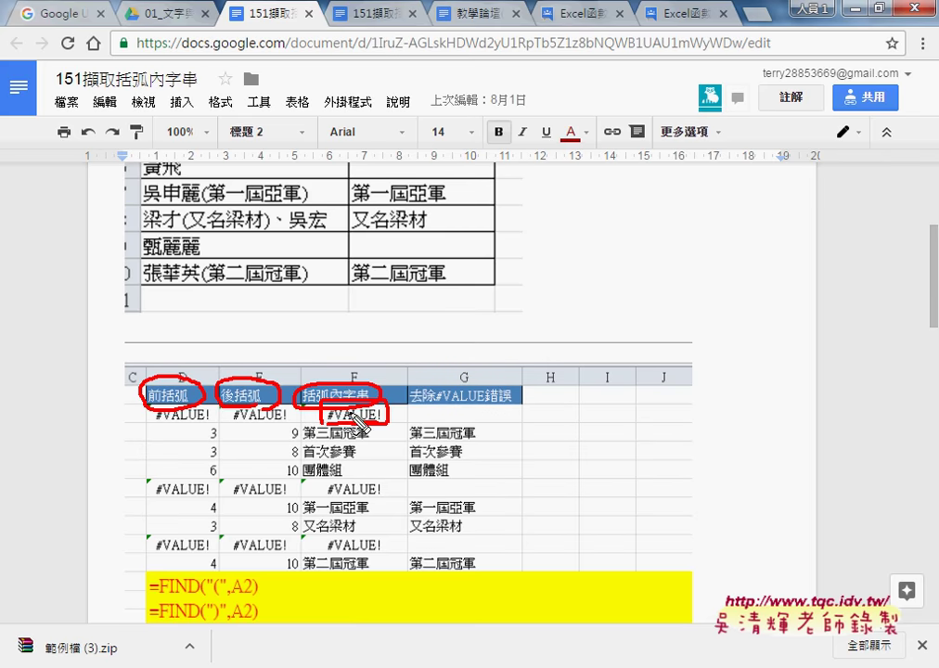
mouse_move(394, 391)
left_mouse_down()
mouse_move(413, 378)
mouse_move(387, 405)
left_mouse_up()
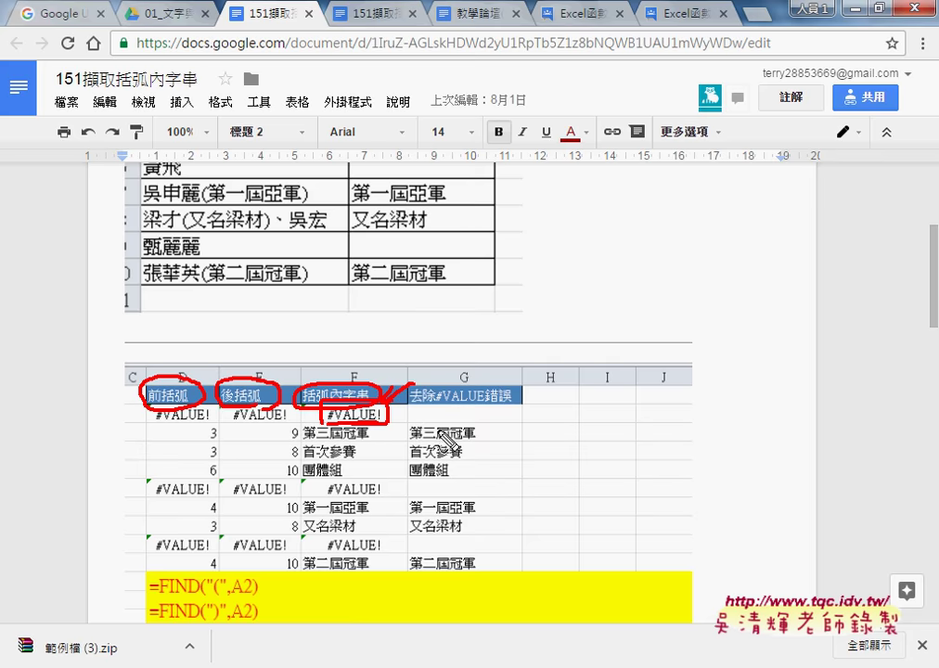
left_click_drag(509, 402, 411, 403)
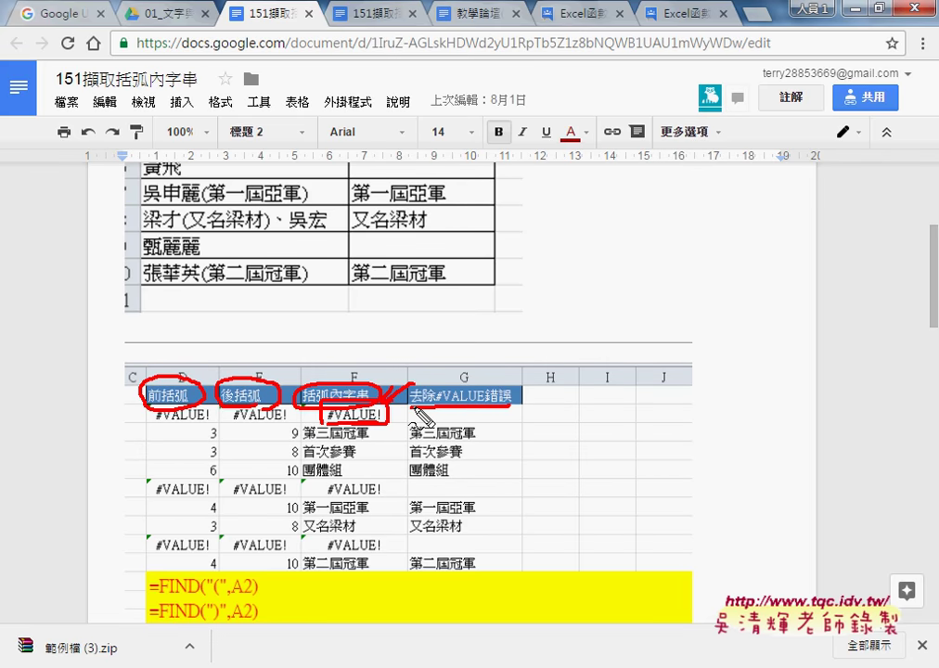
key("Escape")
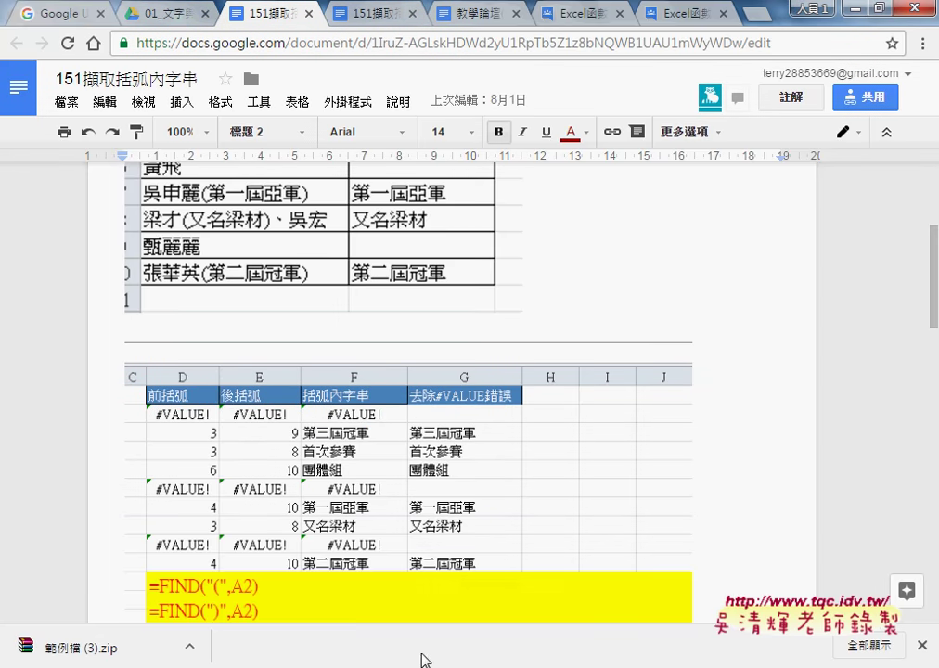
Back in Excel, choose FIND from the 文字 category for cell D2
left_click(361, 614)
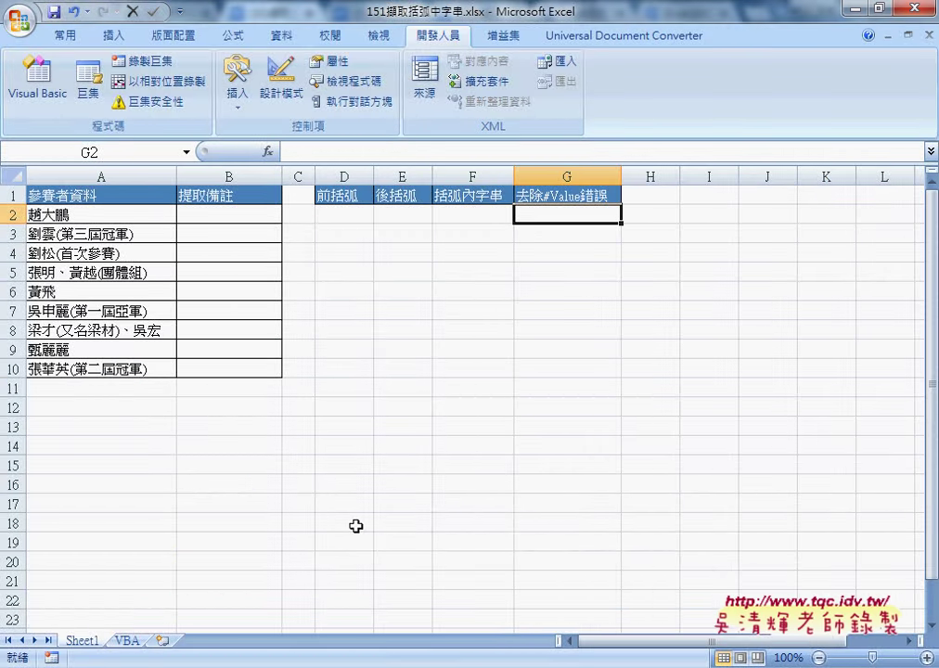
left_click(344, 215)
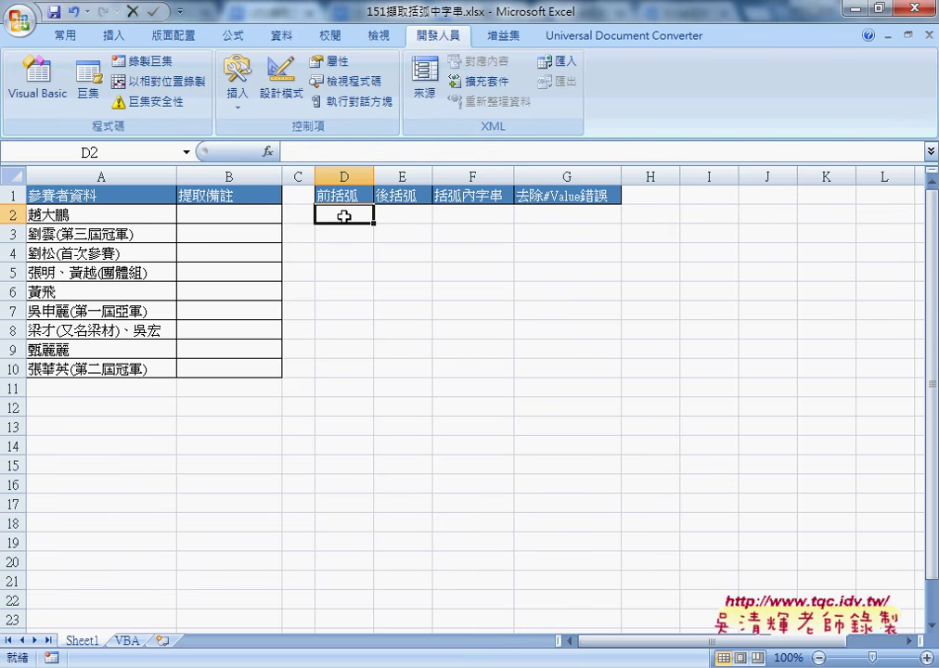
left_click(268, 152)
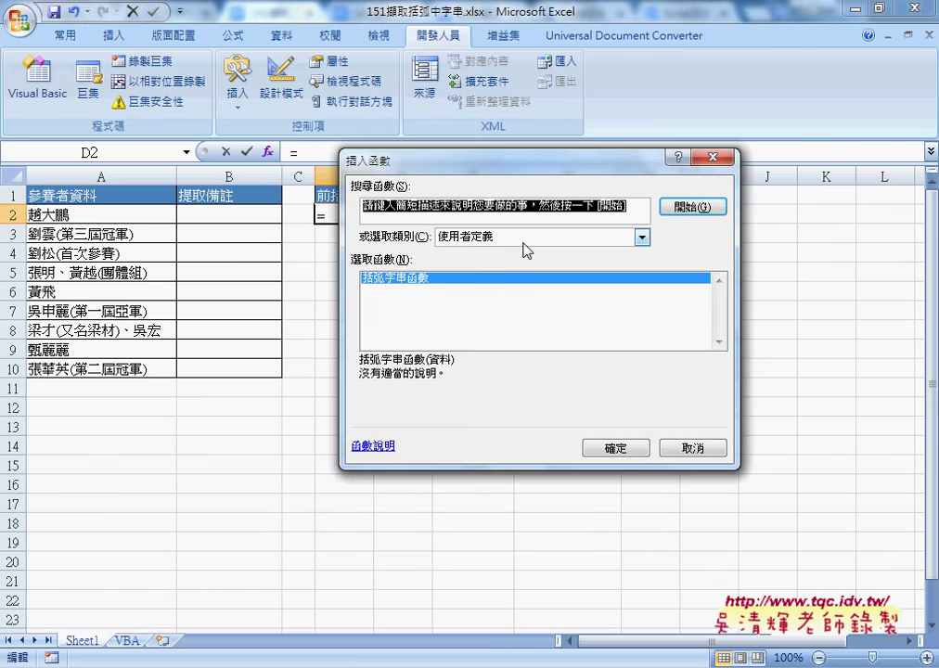
left_click(525, 237)
left_click(483, 339)
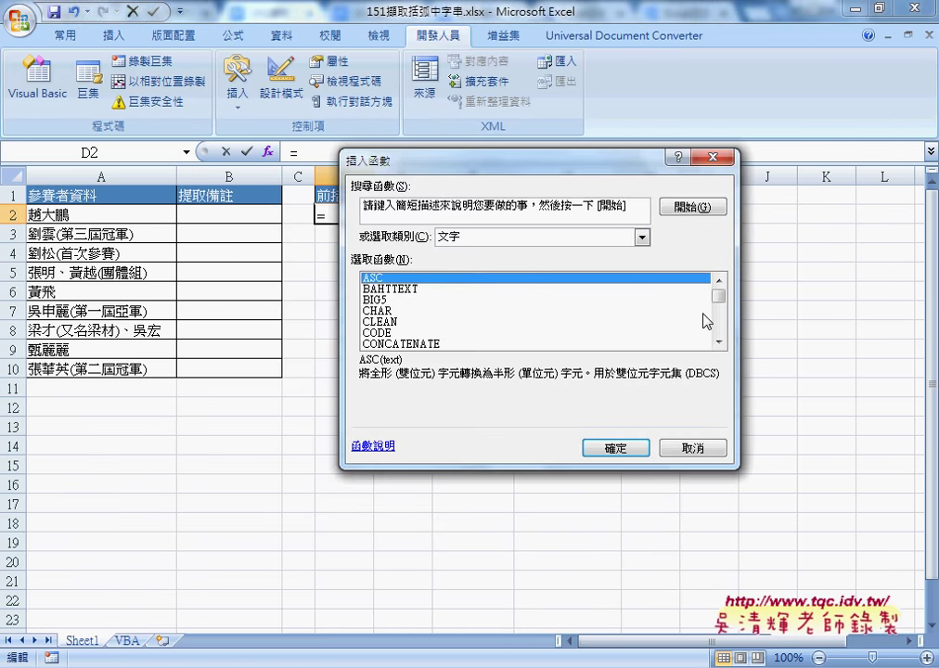
left_click(720, 306)
double_click(380, 300)
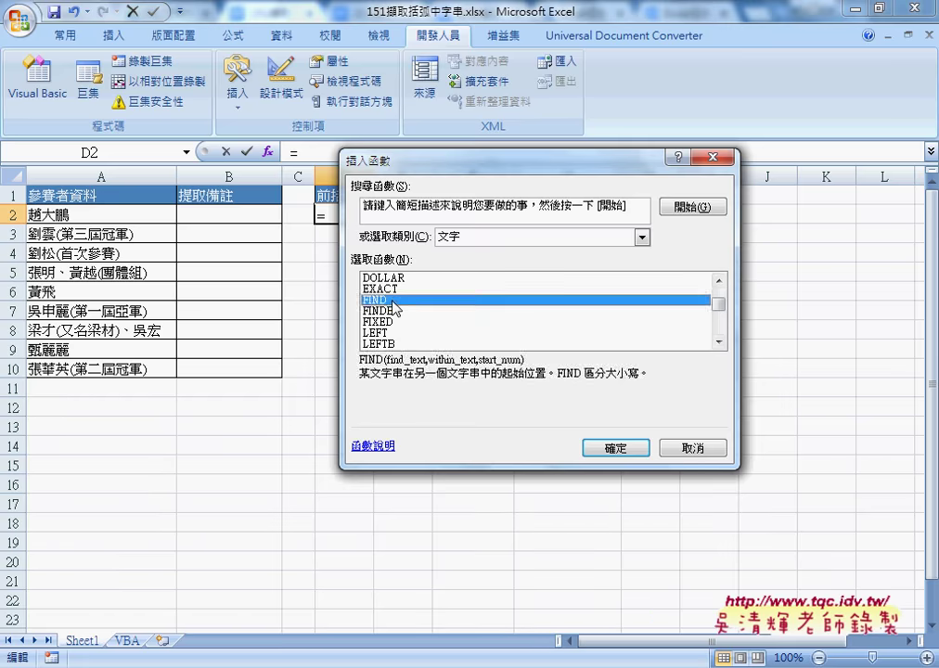
Set D2 to =FIND("(",A2) and fill it down to D10
left_click_drag(427, 211, 526, 217)
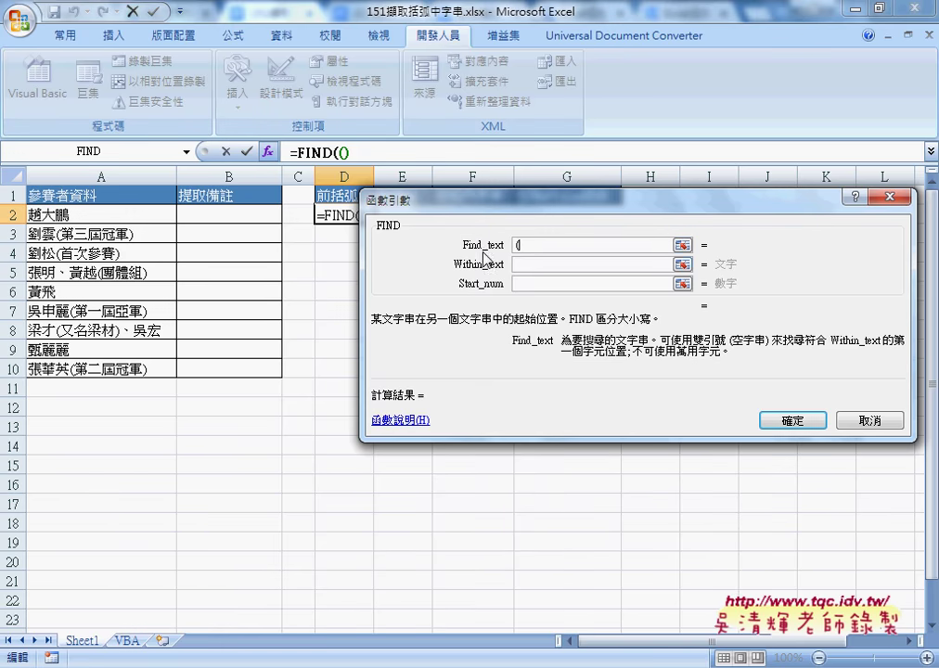
left_click(531, 266)
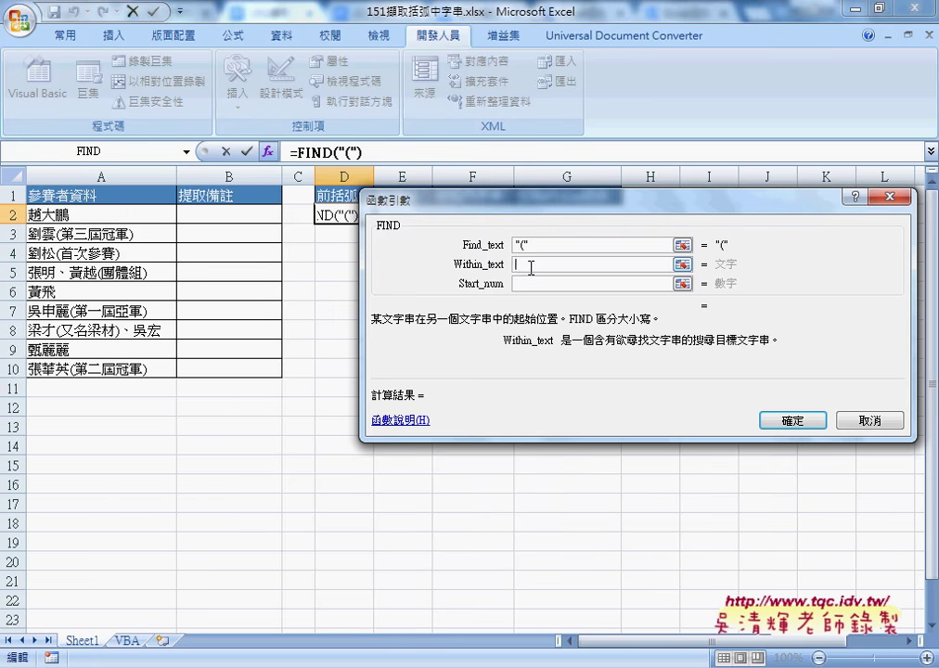
left_click(78, 216)
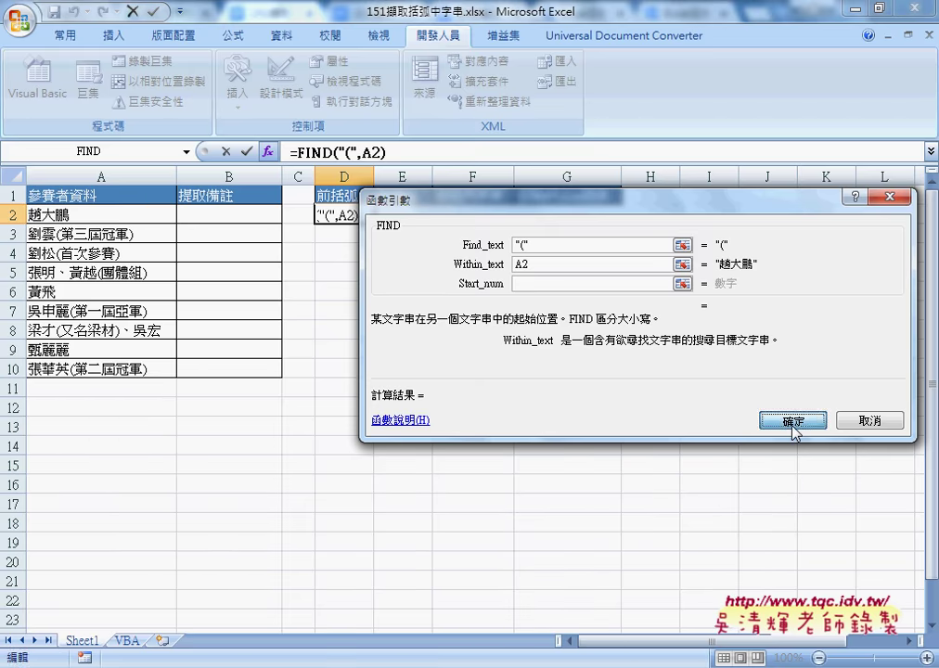
left_click(792, 422)
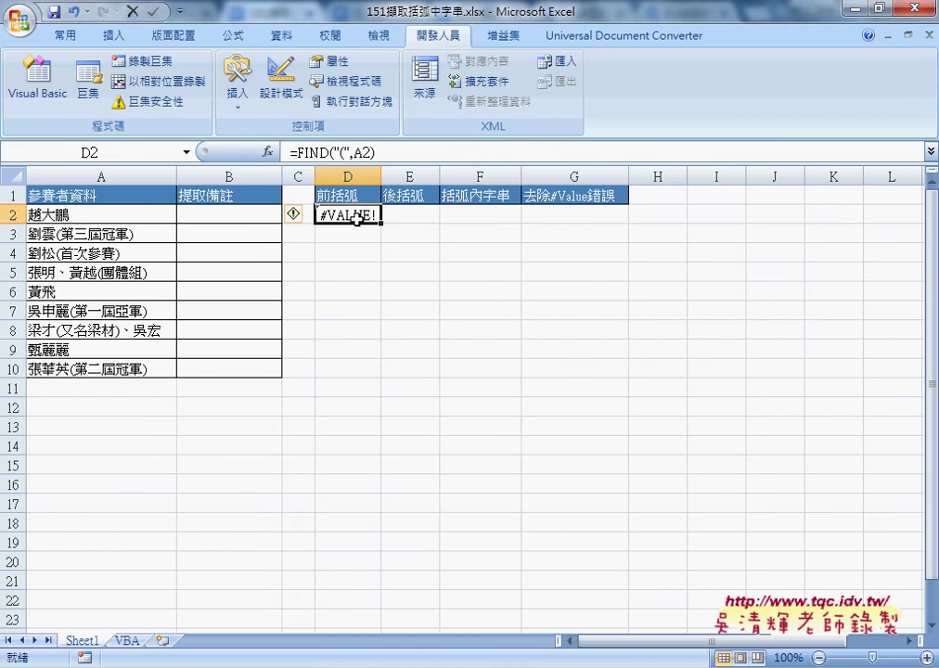
left_click_drag(381, 223, 382, 376)
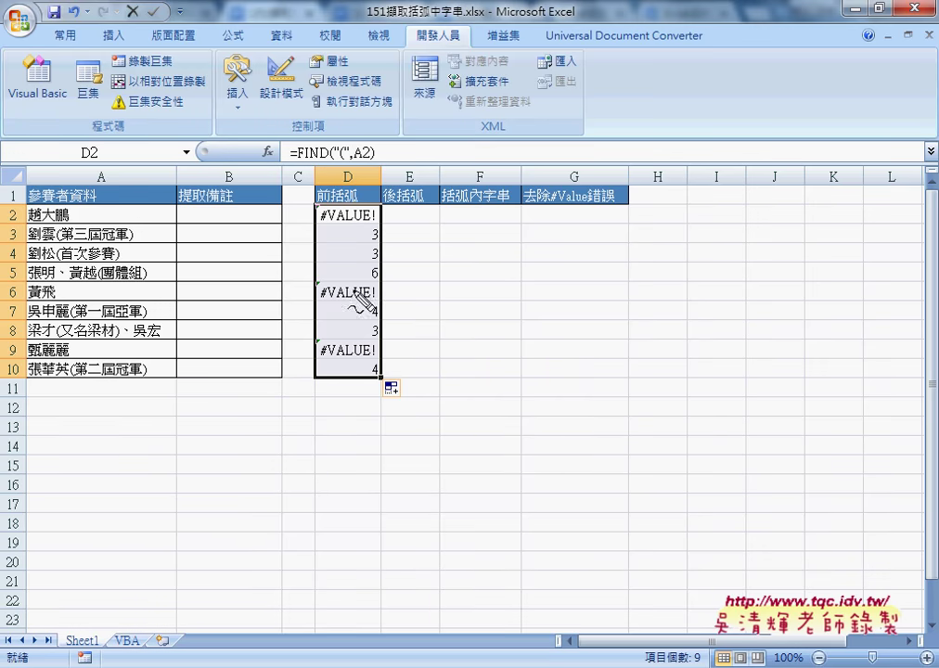
left_click_drag(360, 299, 329, 299)
left_click_drag(28, 299, 54, 299)
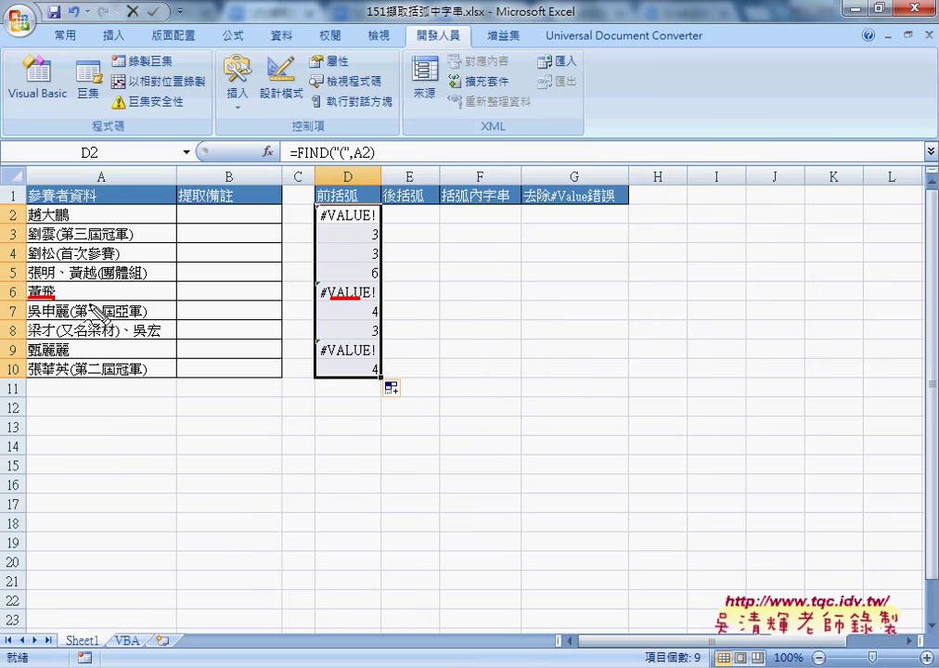
mouse_move(318, 286)
left_mouse_down()
mouse_move(318, 302)
mouse_move(381, 310)
left_mouse_up()
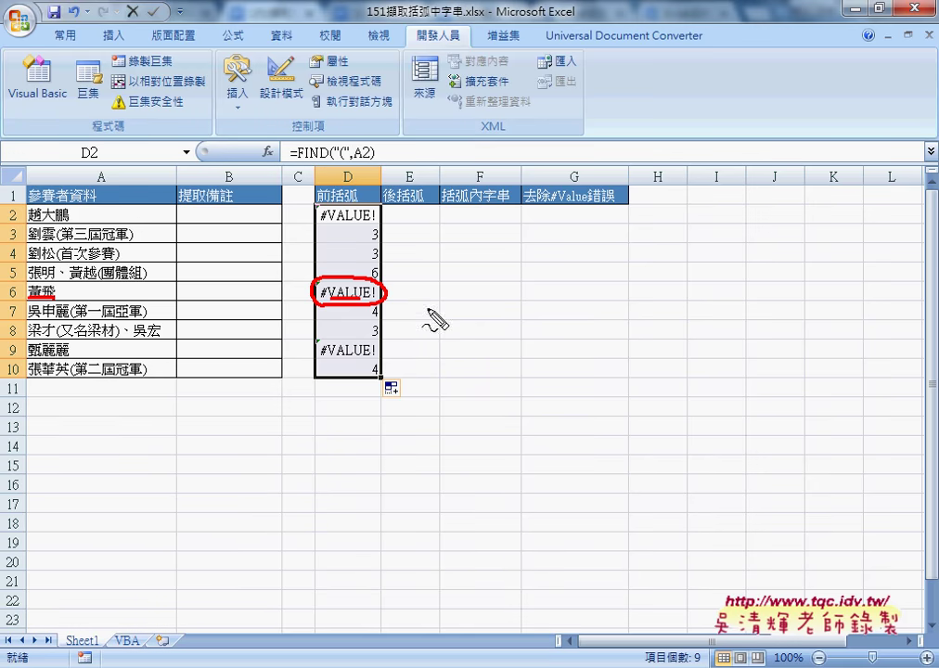
left_click_drag(373, 241, 383, 240)
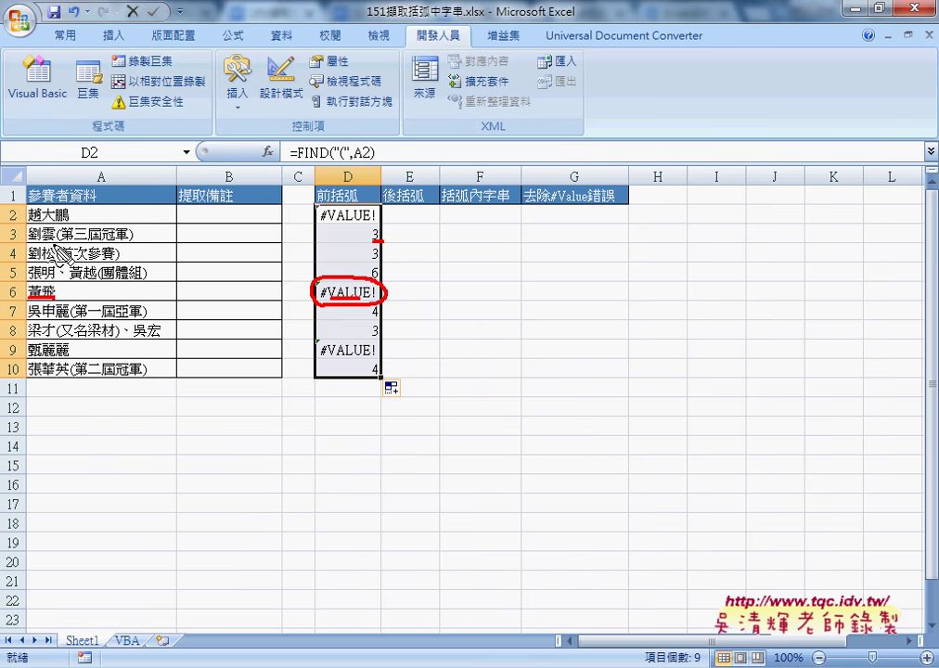
left_click_drag(53, 242, 64, 242)
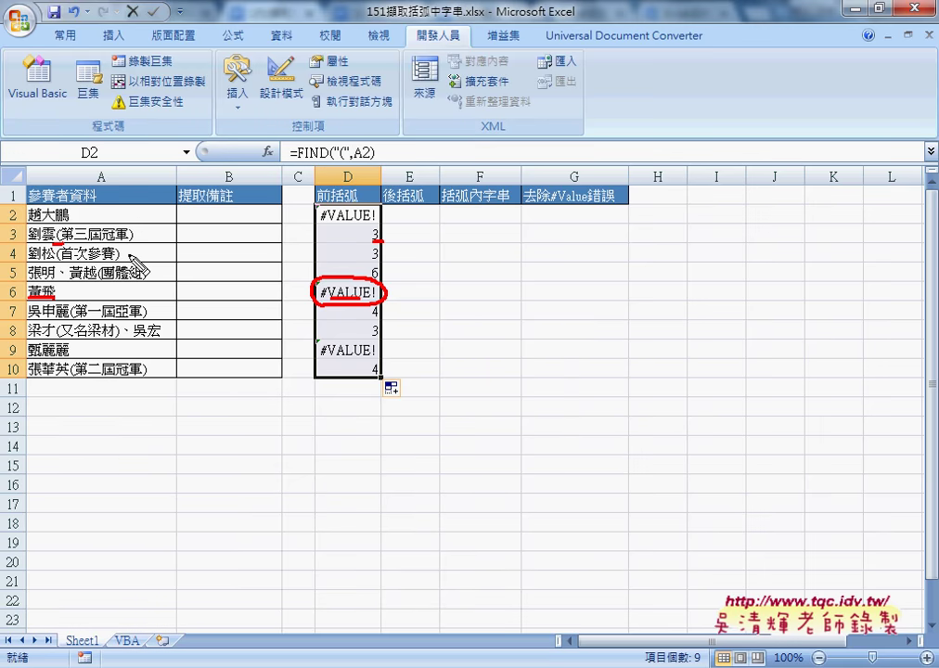
key("Escape")
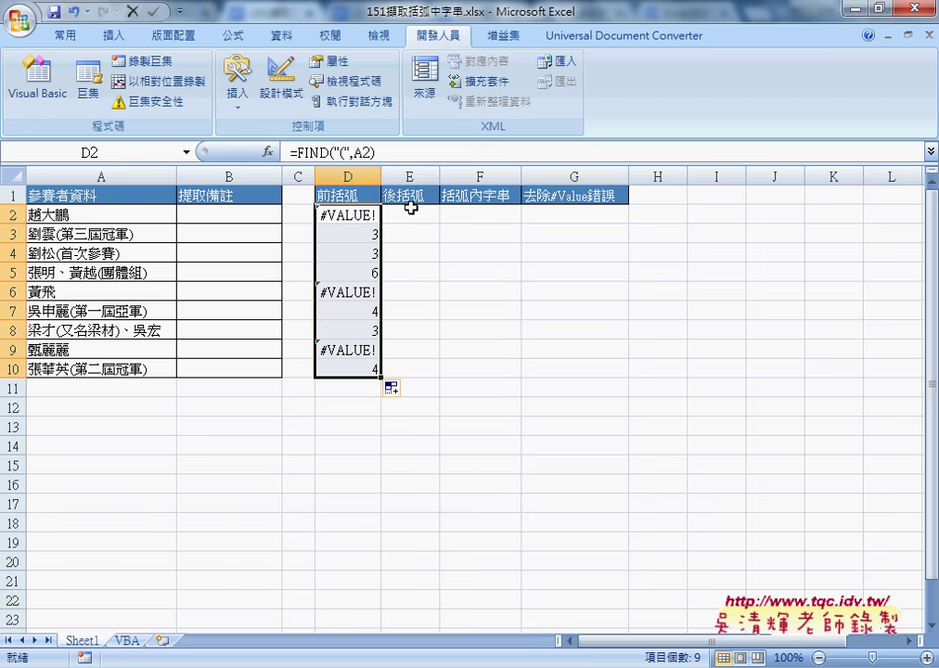
left_click(391, 151)
Copy D2's FIND formula text and paste it into E2's formula
left_click_drag(375, 151, 290, 151)
right_click(315, 155)
left_click(358, 191)
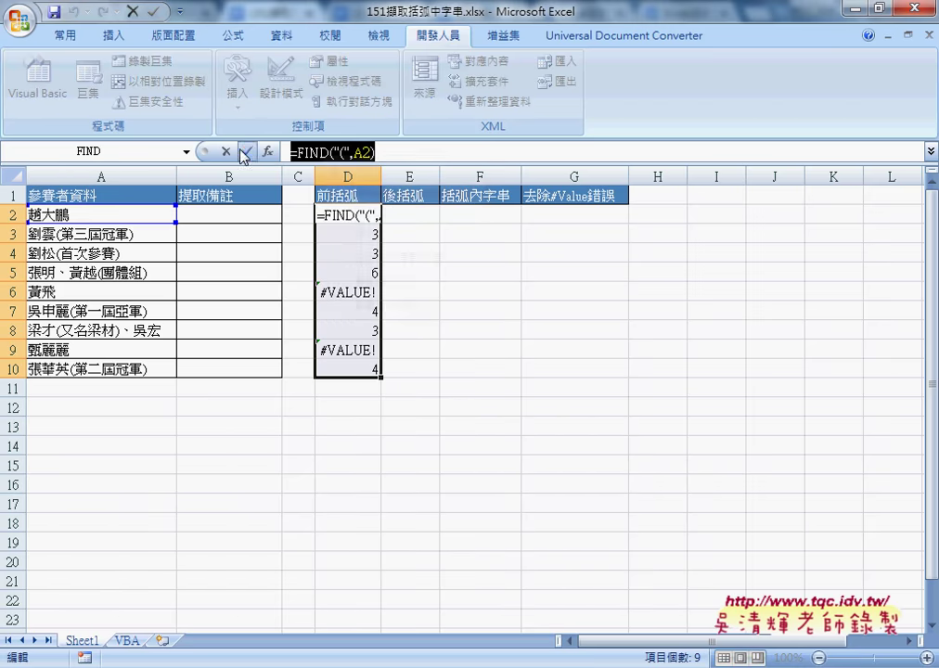
left_click(245, 152)
left_click(422, 217)
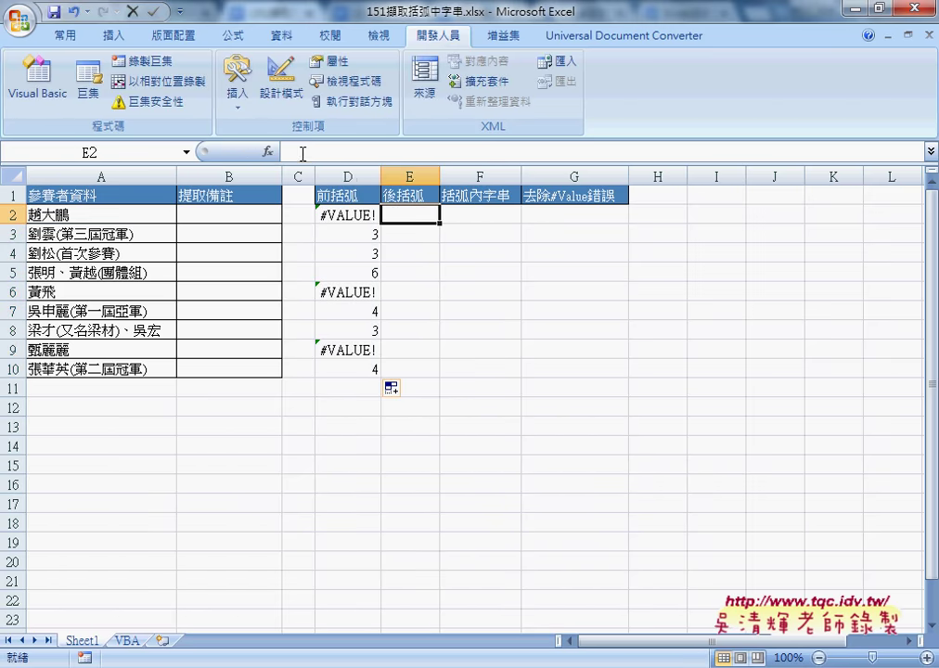
left_click(300, 151)
right_click(316, 153)
left_click(343, 207)
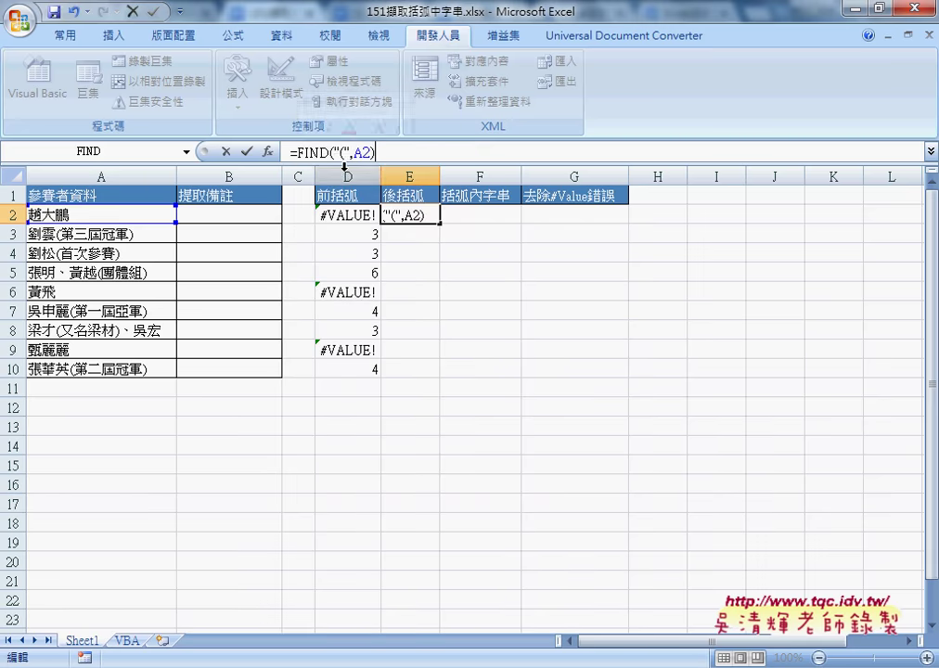
Change E2's formula to =FIND(")",A2) and fill it down to E10
left_click_drag(339, 152, 349, 154)
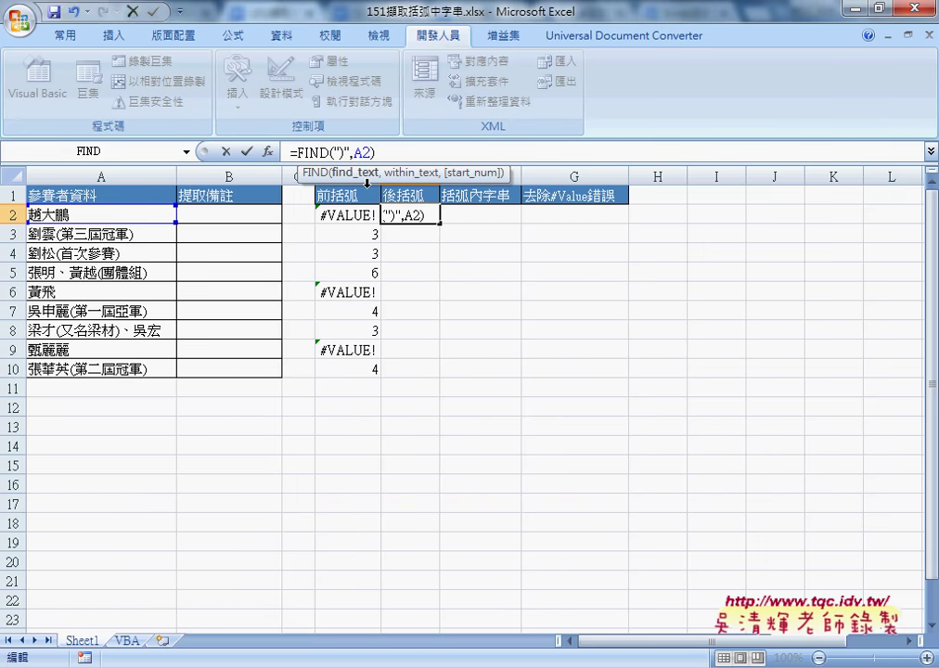
left_click(247, 152)
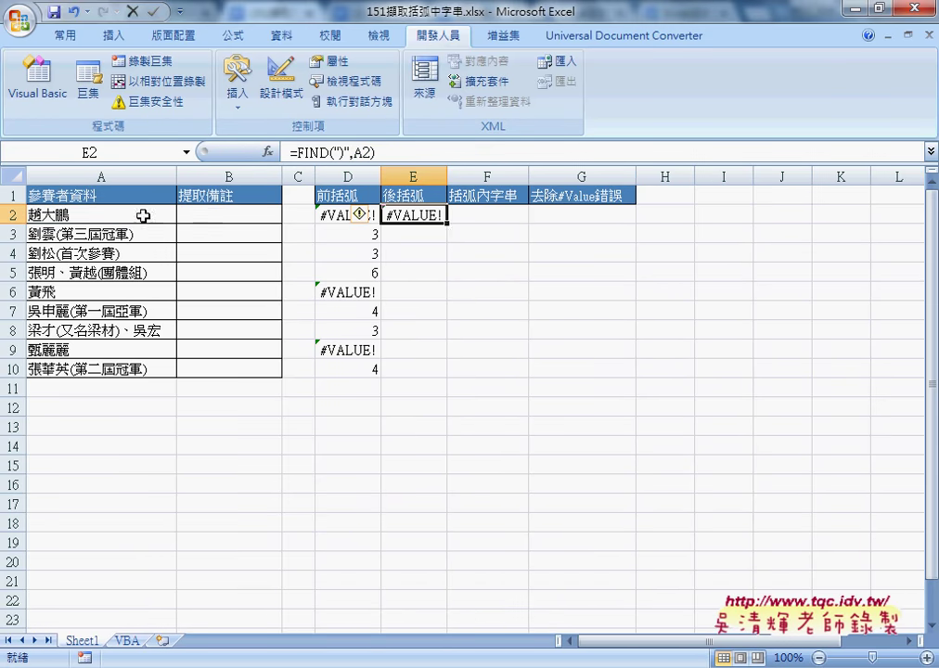
left_click_drag(446, 224, 450, 369)
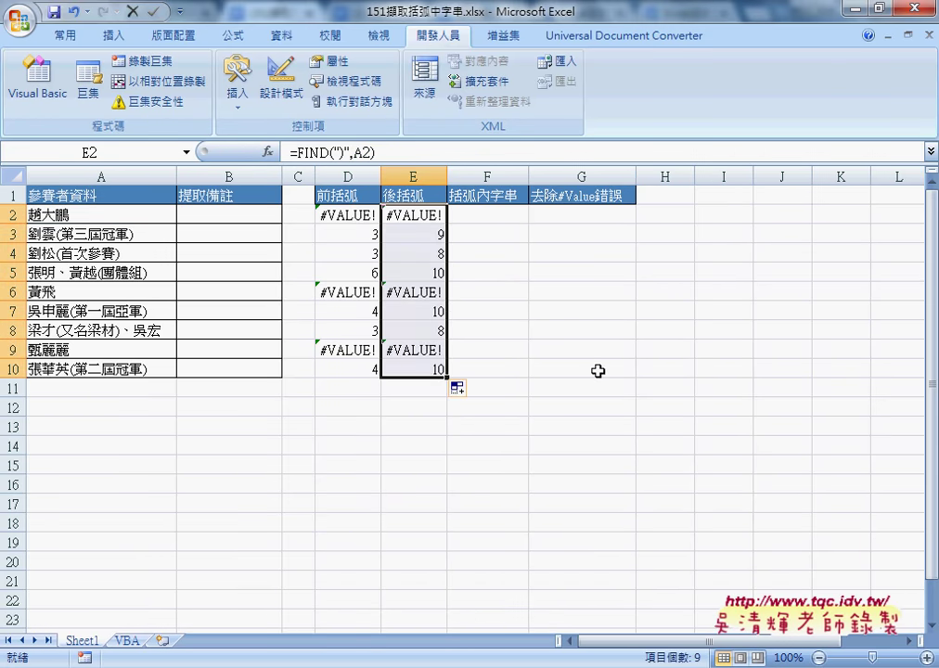
left_click_drag(352, 234, 418, 234)
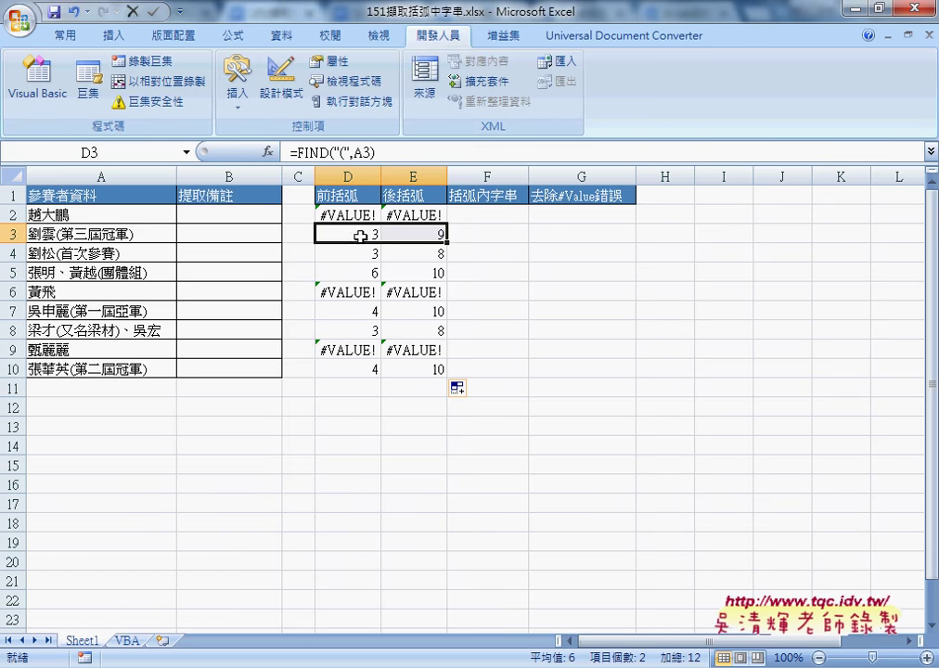
left_click(482, 210)
left_click(268, 152)
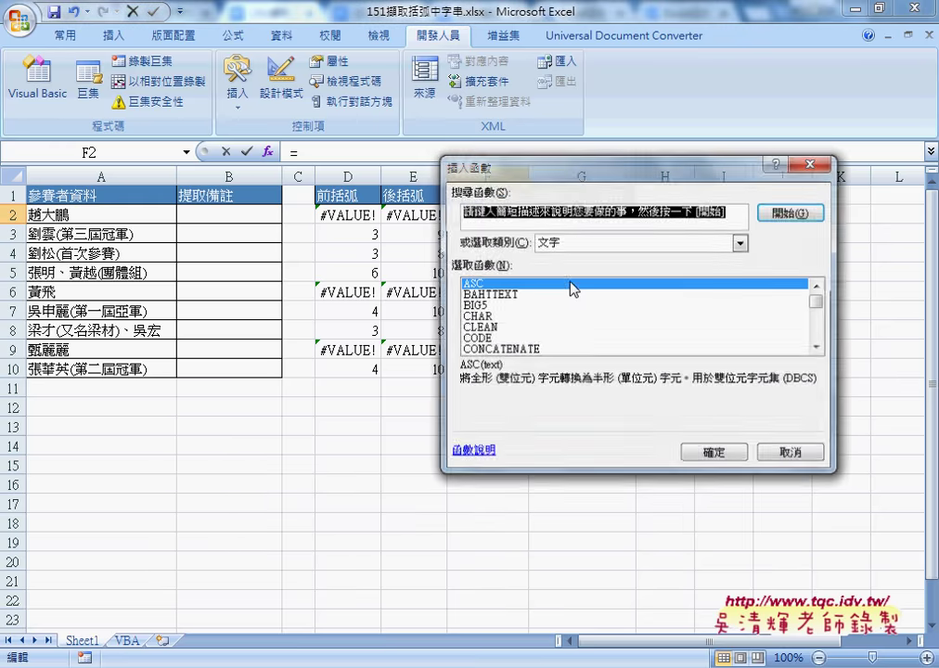
left_click(817, 345)
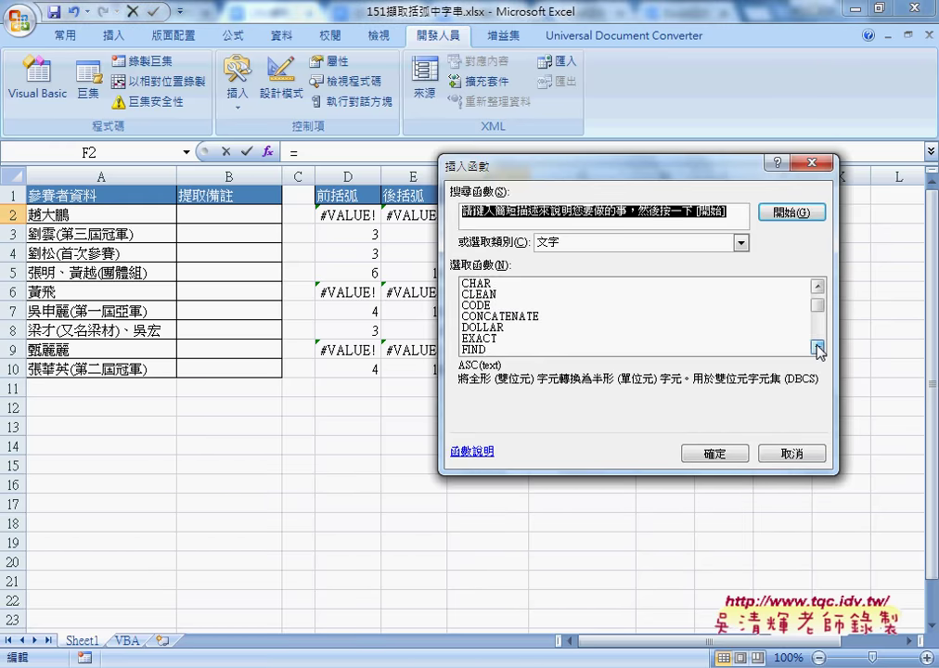
left_click(816, 346)
left_click(817, 346)
left_click(817, 345)
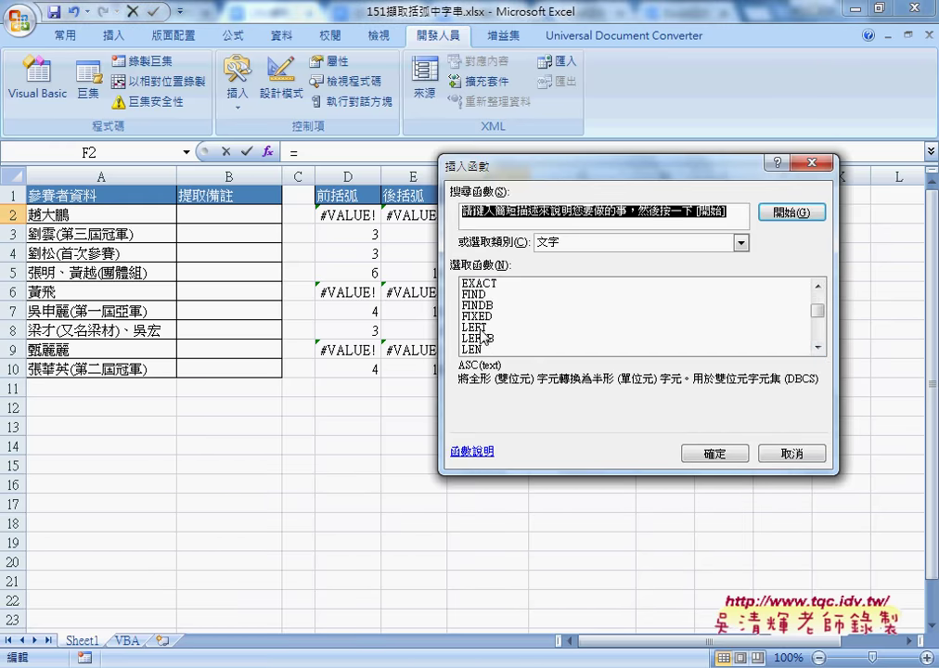
left_click(817, 345)
left_click(816, 345)
left_click(816, 345)
left_click(817, 345)
left_click(816, 345)
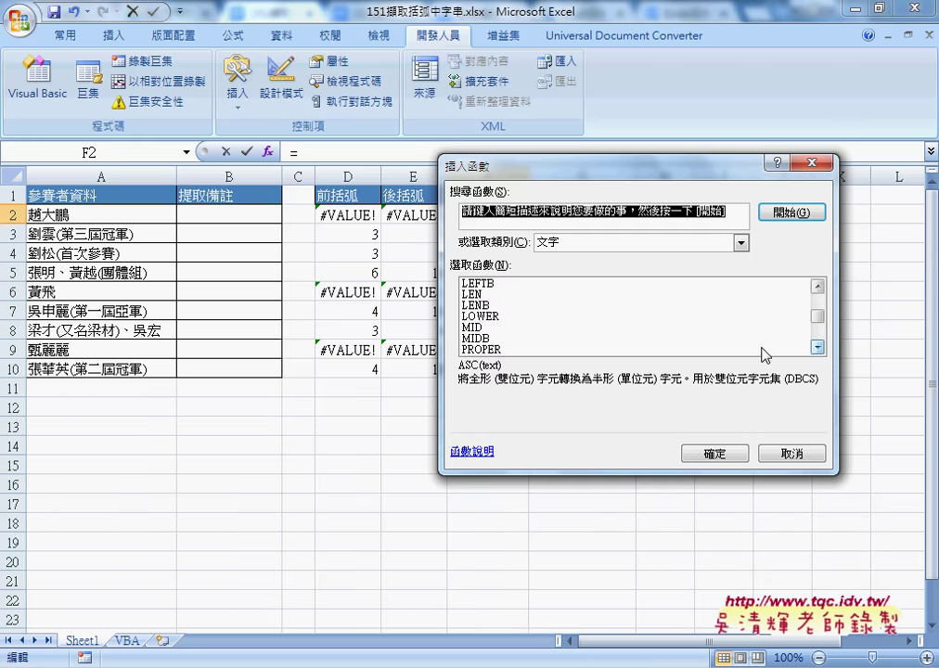
left_click(464, 328)
left_click(713, 452)
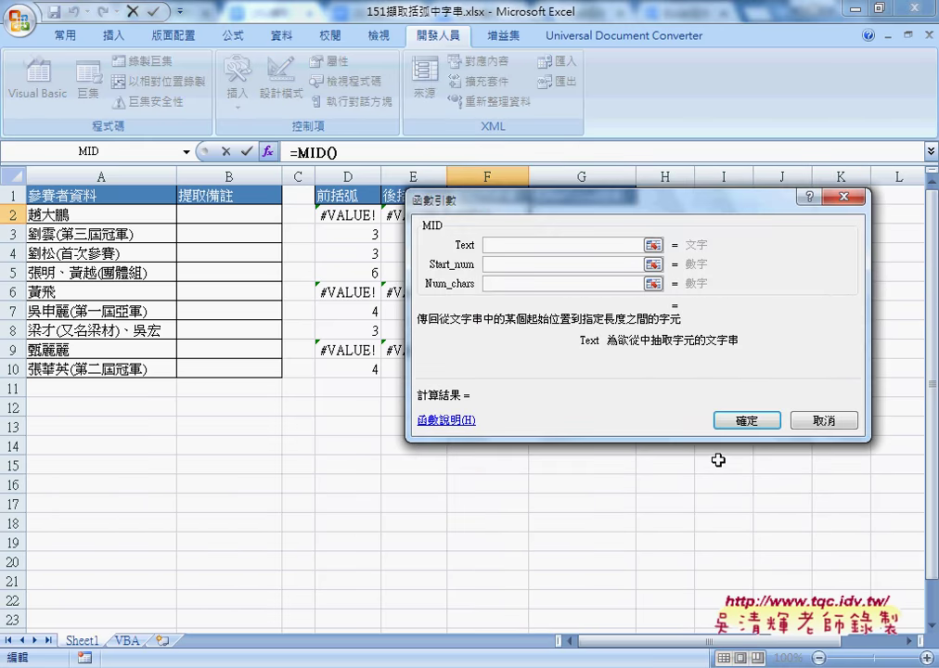
left_click(107, 218)
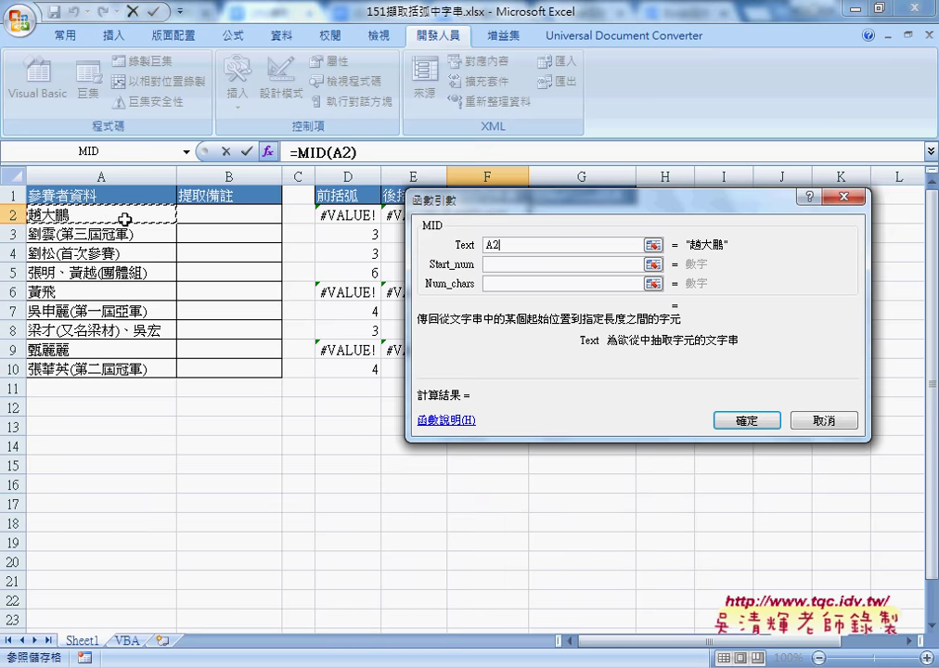
left_click_drag(513, 202, 584, 283)
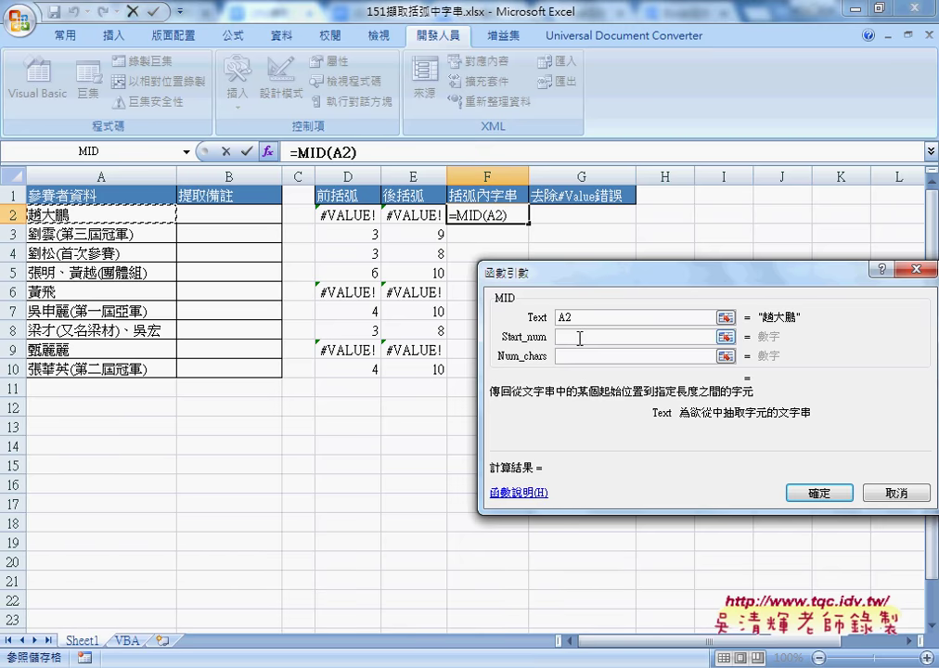
left_click(896, 493)
left_click(448, 234)
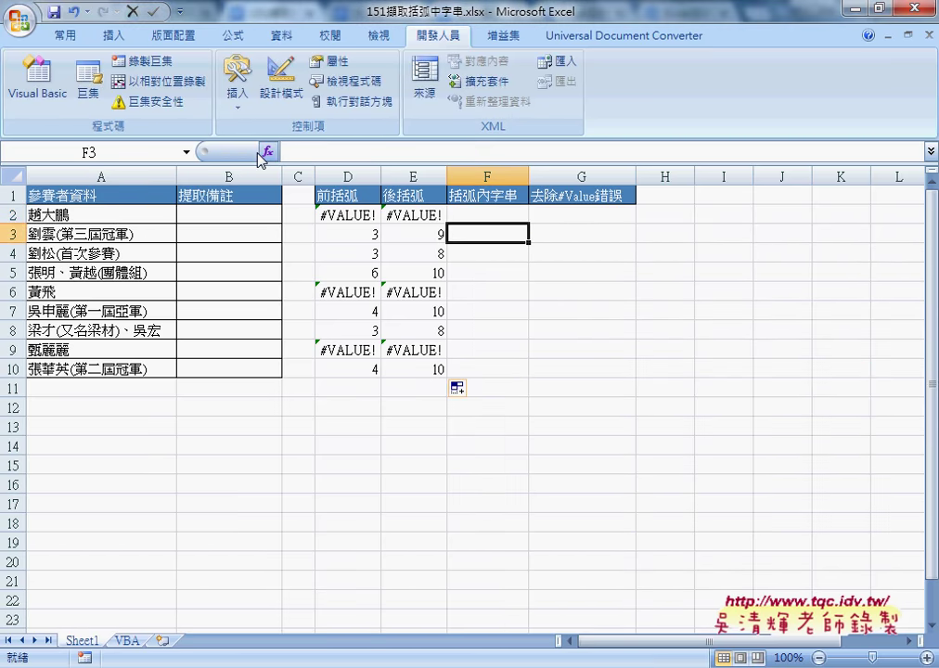
Insert MID into F3 with Text set to A3 and Start_num set to D3
left_click(268, 151)
left_click(887, 387)
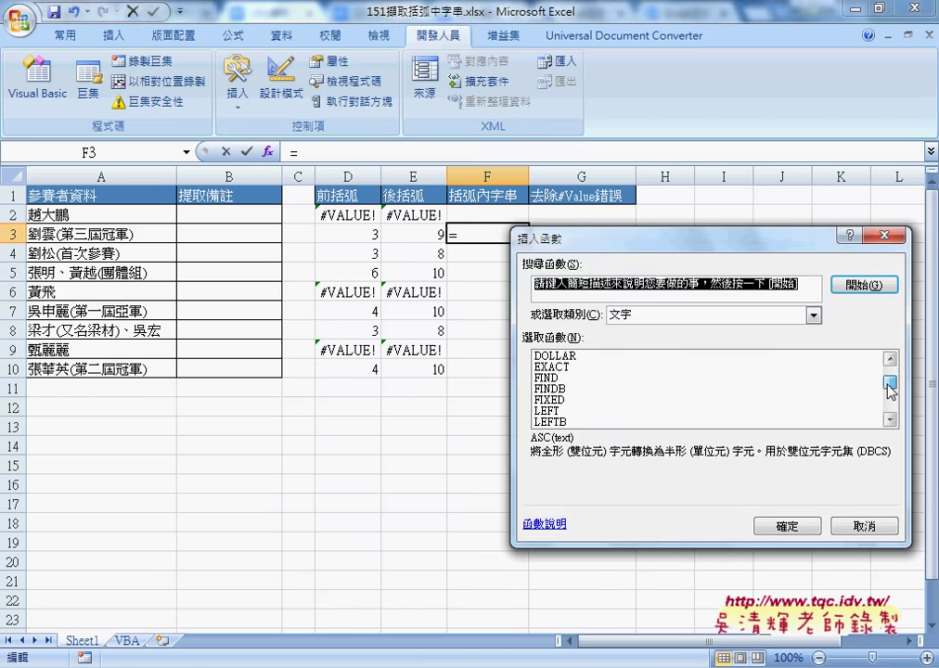
left_click(889, 420)
left_click(889, 421)
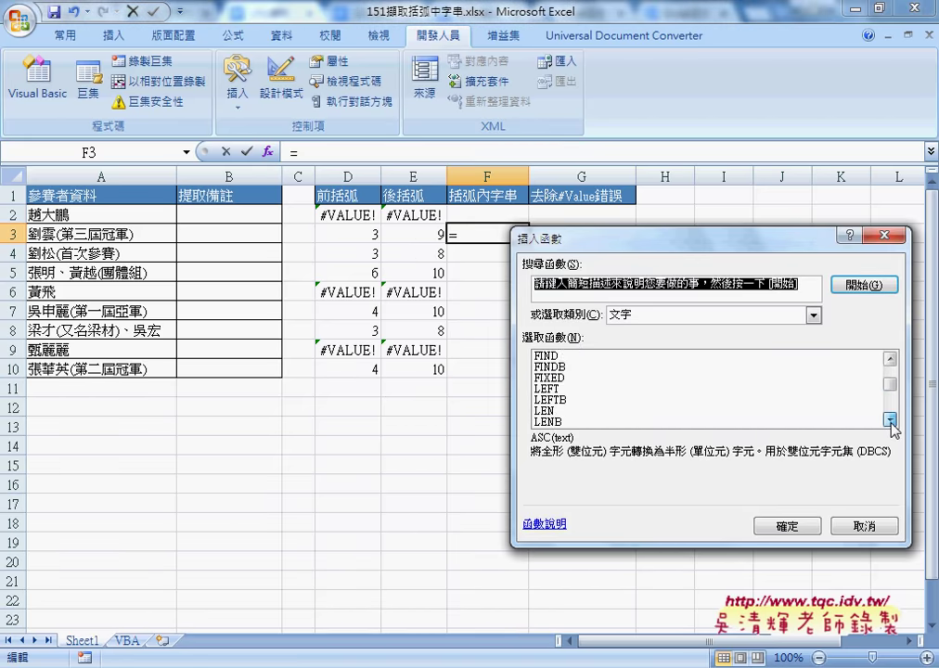
left_click(889, 421)
left_click(889, 420)
left_click(888, 421)
left_click(547, 411)
left_click(786, 526)
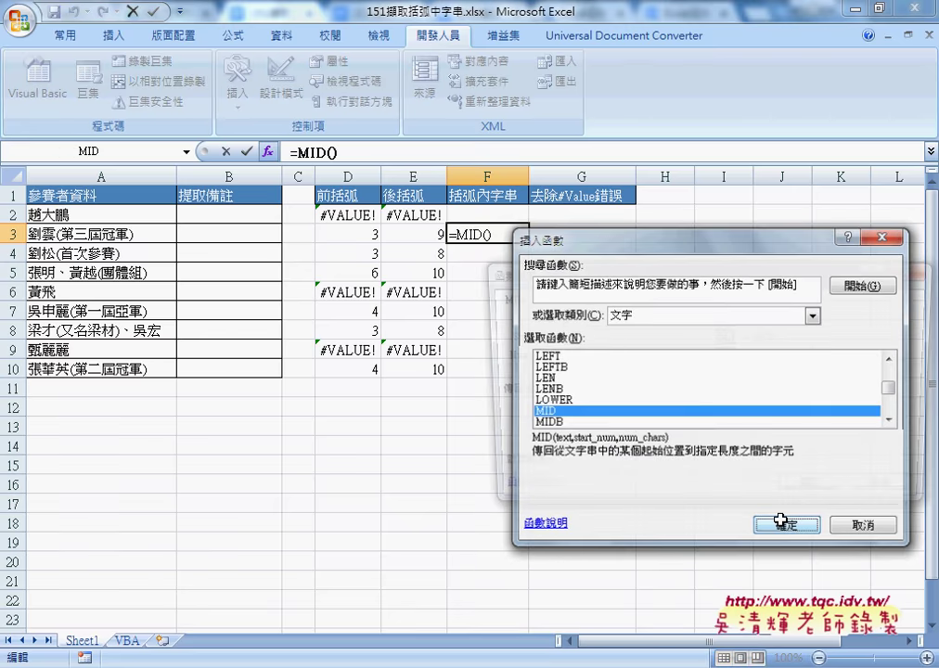
left_click(119, 240)
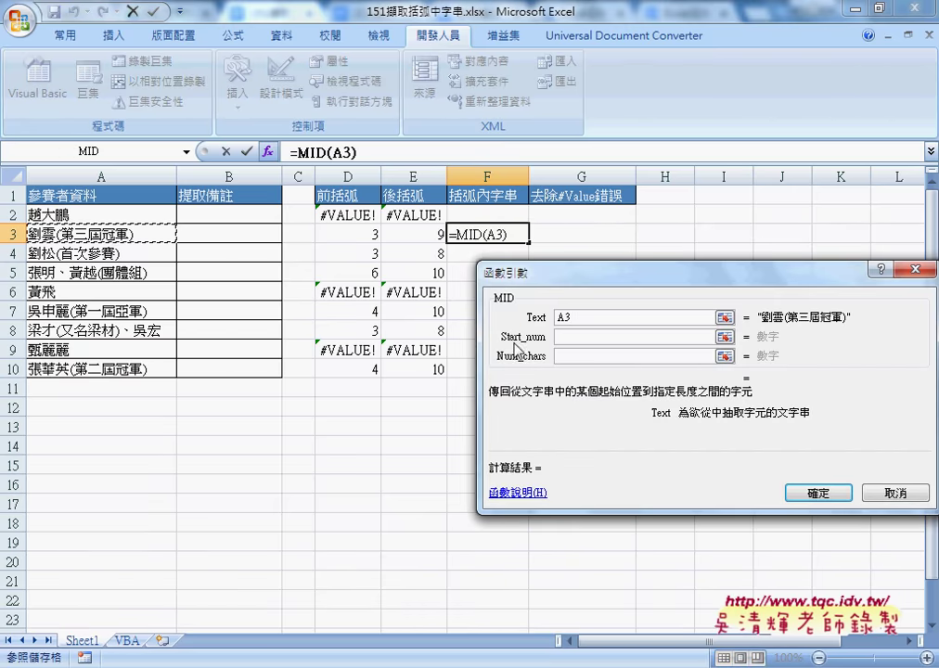
left_click(582, 336)
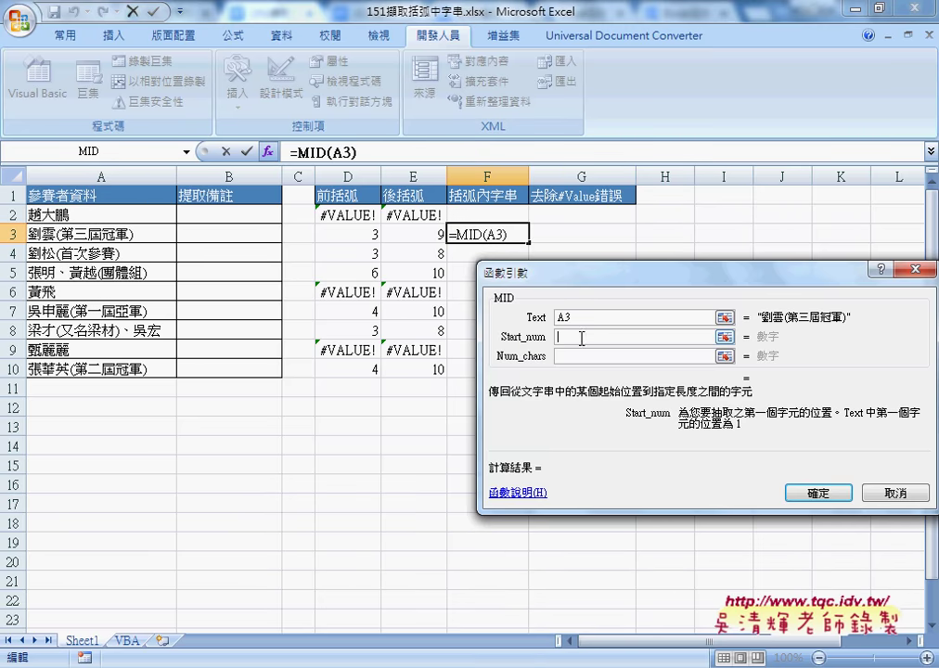
left_click(355, 238)
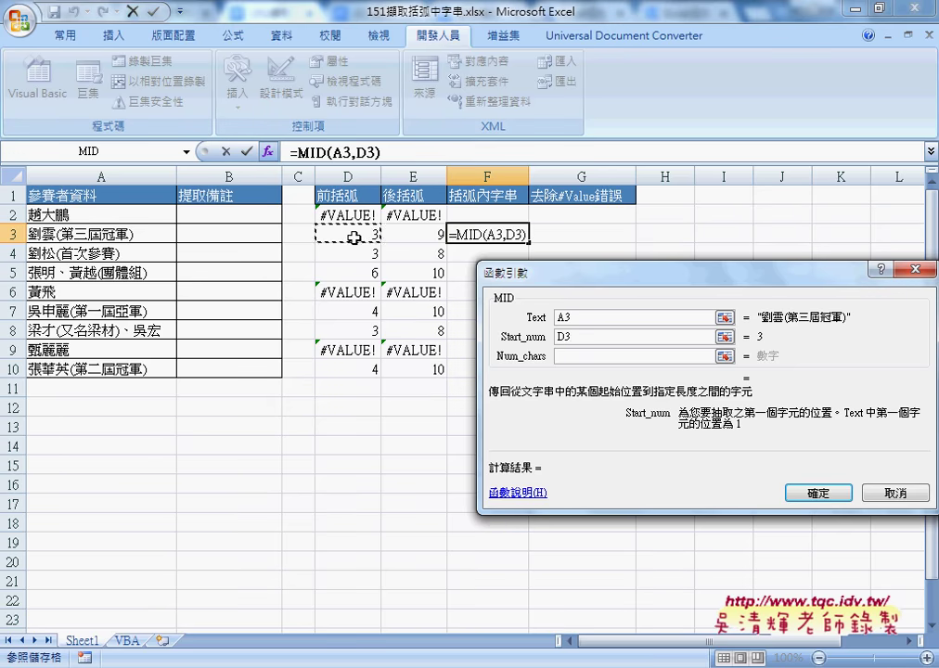
Complete F3 as =MID(A3,D3+1,E3-D3-1) so it returns 第三屆冠軍
type("+1")
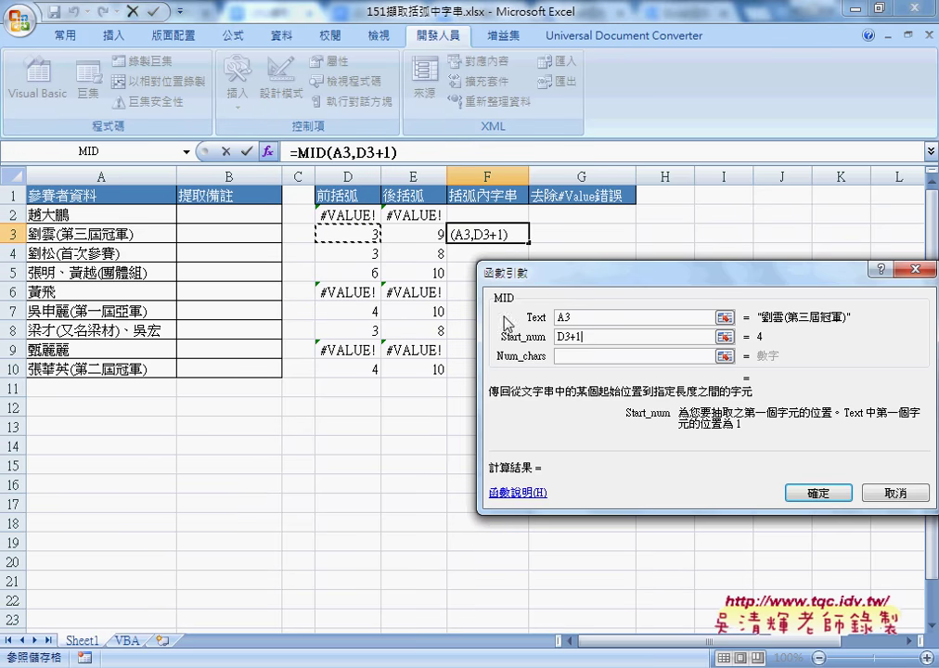
left_click(572, 356)
left_click(573, 356)
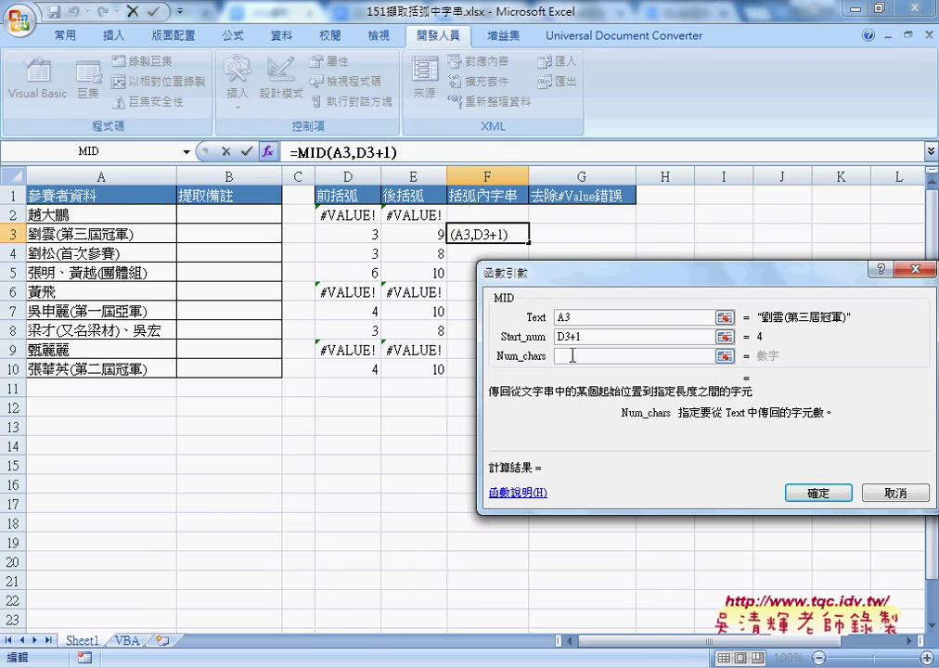
left_click(413, 238)
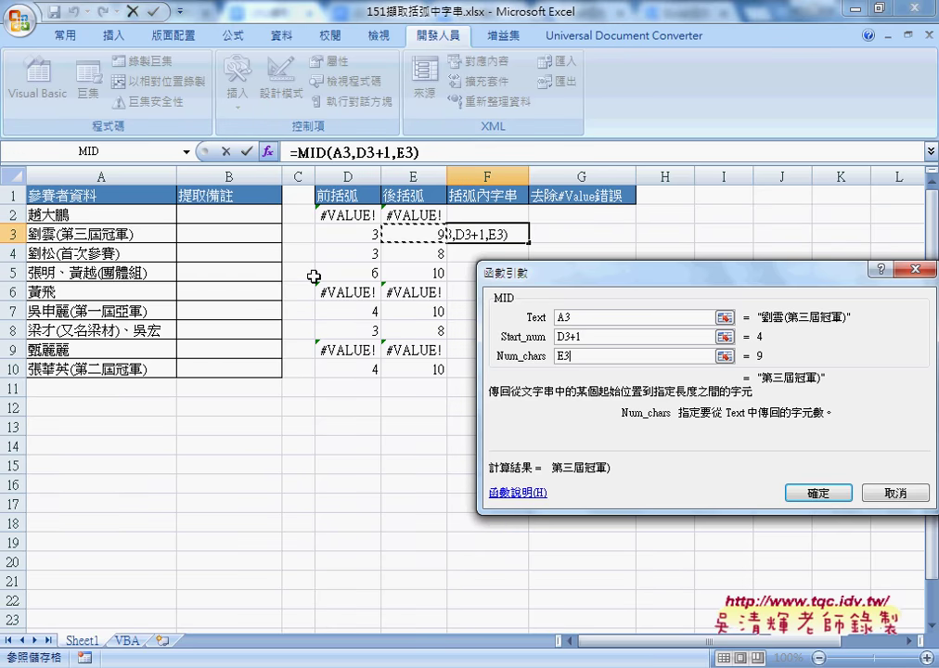
type("-")
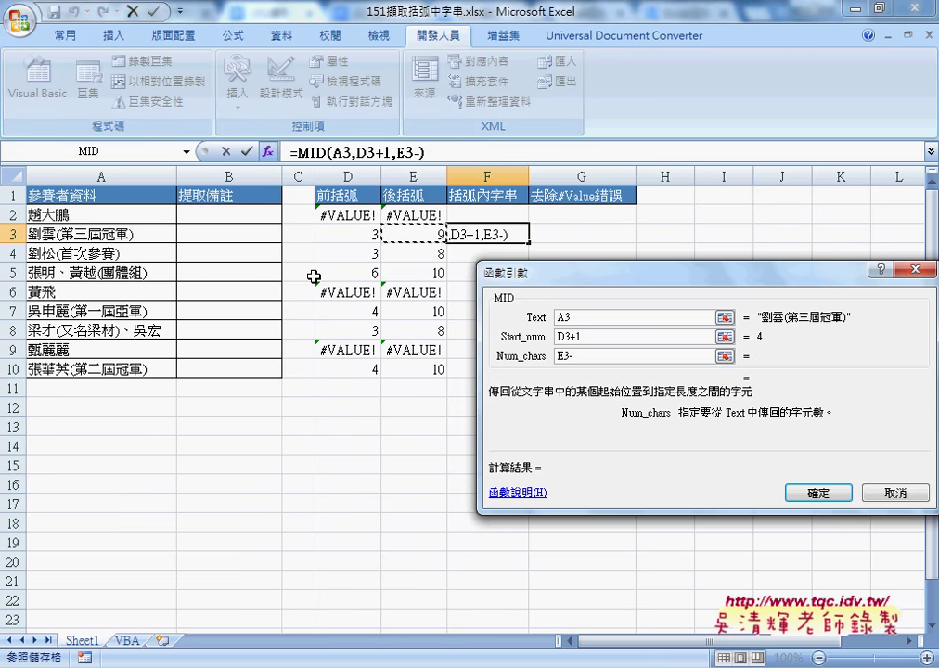
left_click(353, 232)
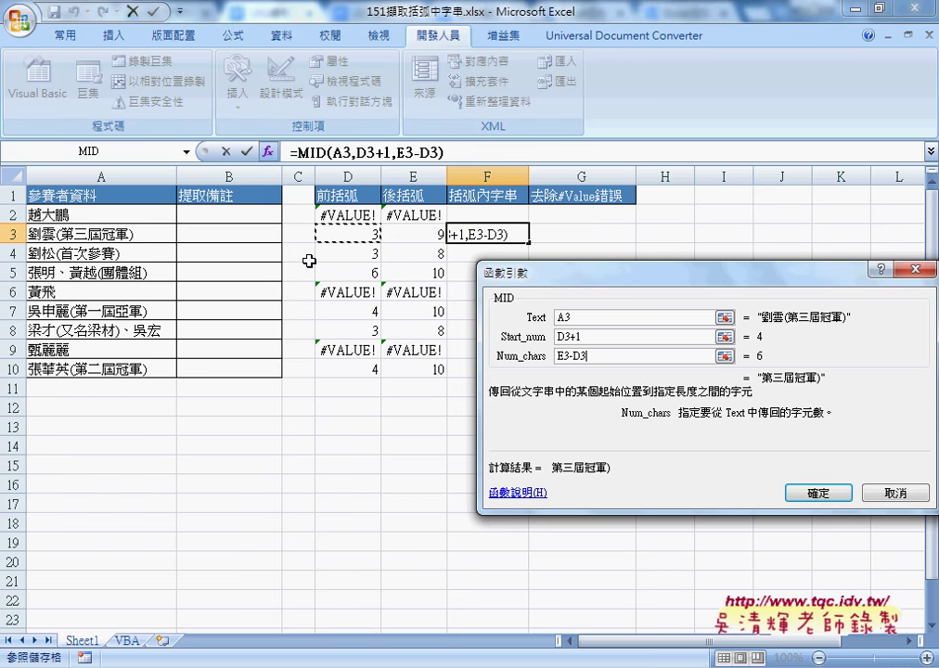
type("-")
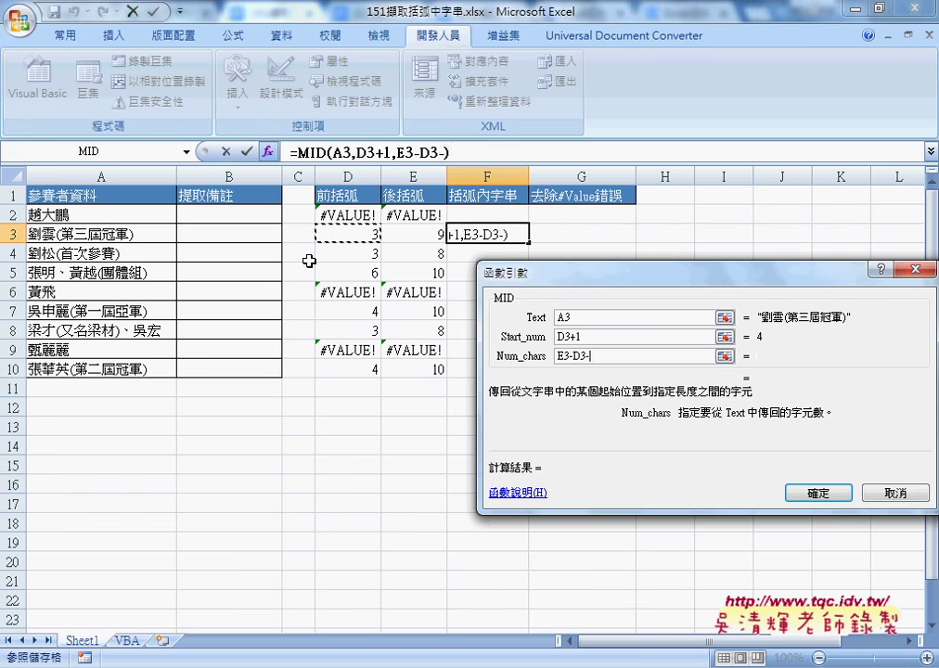
type("1")
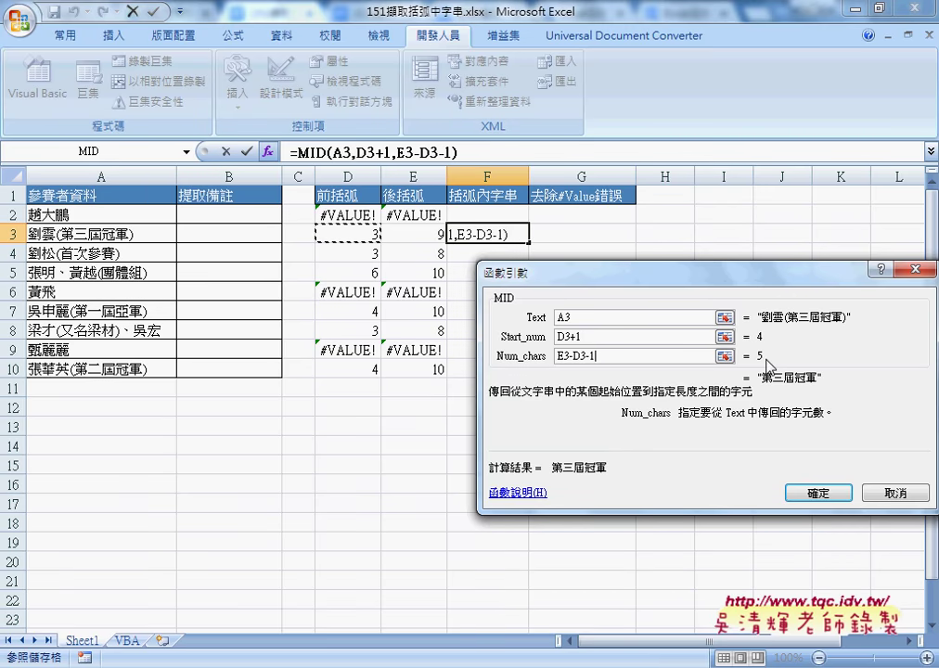
left_click(839, 493)
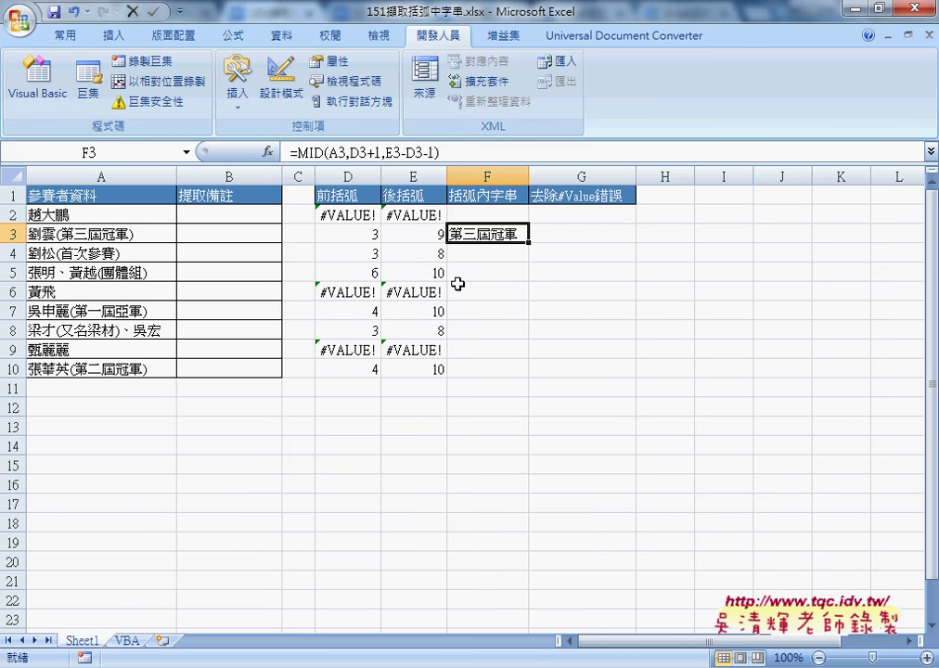
Copy F3's MID formula up to F2 and down through F10
left_click_drag(530, 241, 528, 212)
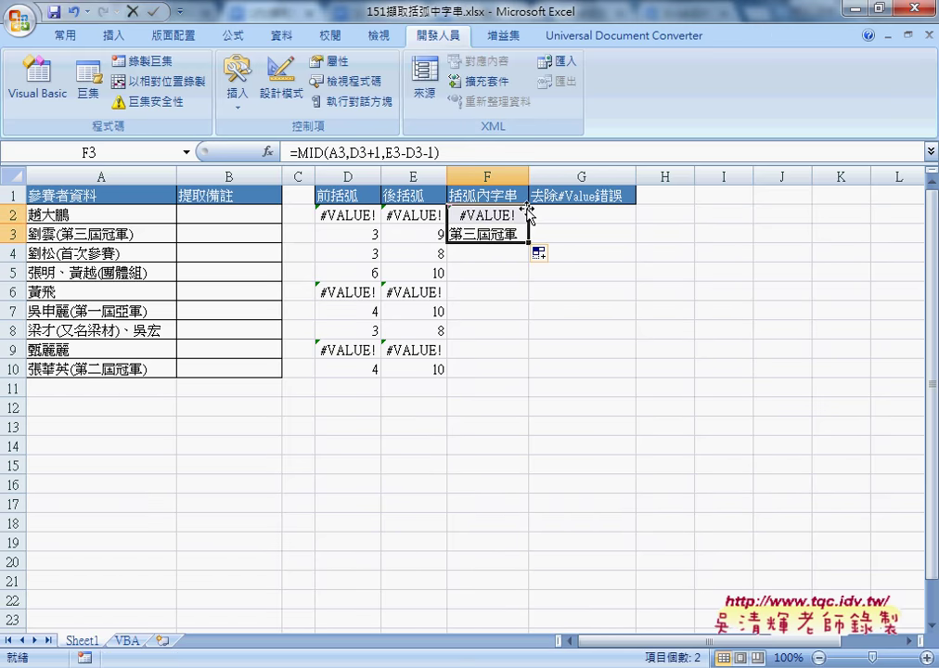
left_click(334, 216)
mouse_move(335, 216)
left_mouse_down()
mouse_move(488, 215)
mouse_move(530, 379)
left_mouse_up()
left_click(509, 221)
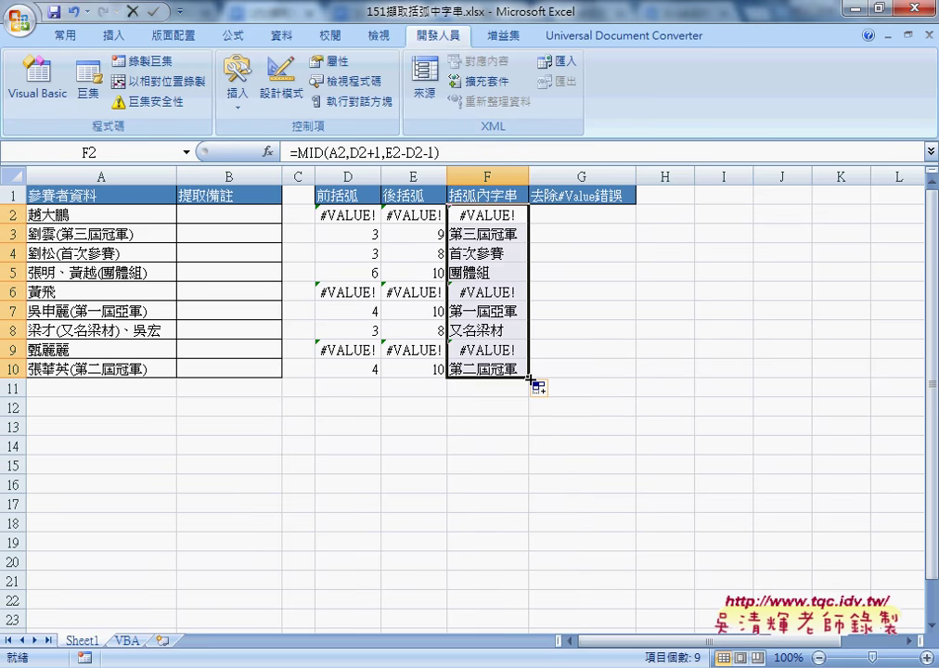
left_click(593, 215)
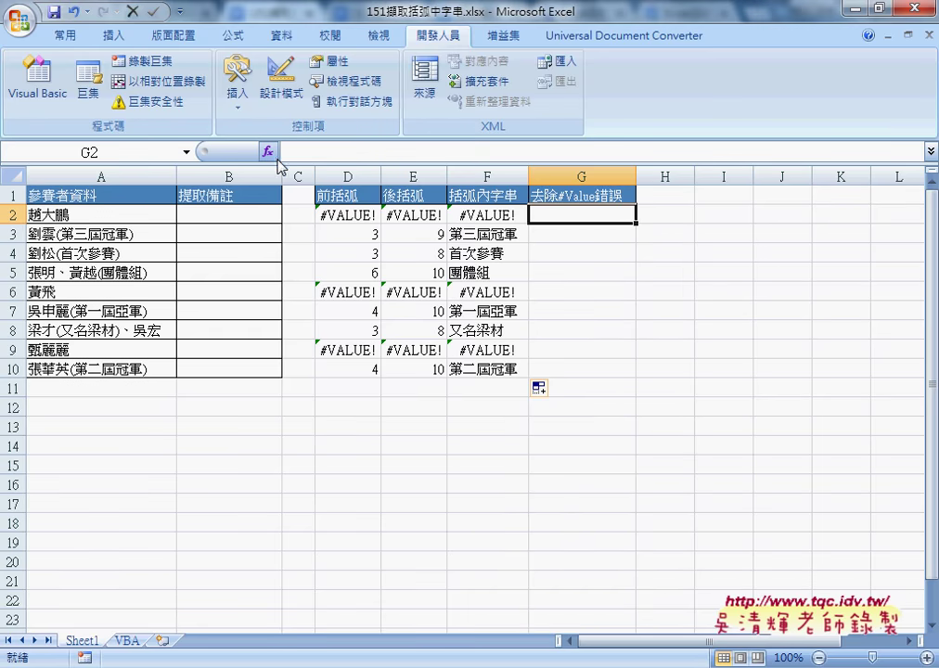
Start a function in G2 and list functions from the 全部 (All) category
left_click(268, 151)
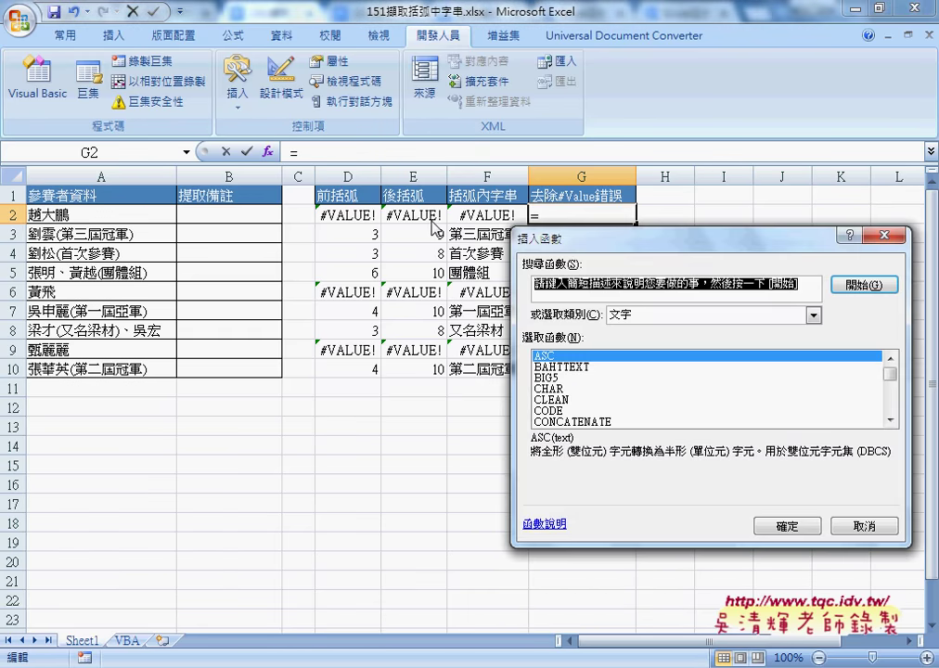
mouse_move(342, 180)
left_mouse_down()
mouse_move(455, 249)
mouse_move(436, 248)
left_mouse_up()
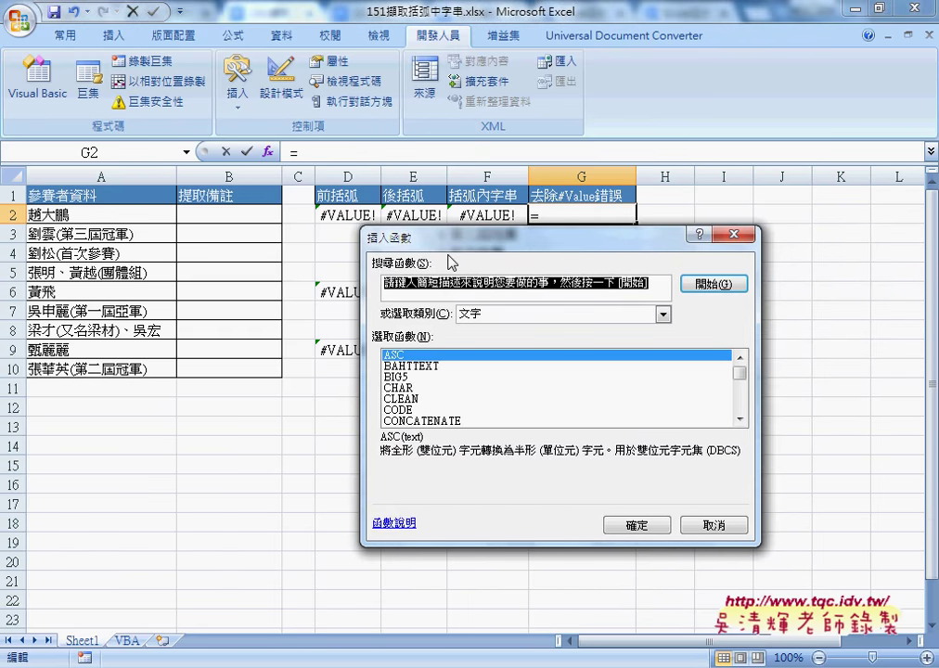
left_click(508, 315)
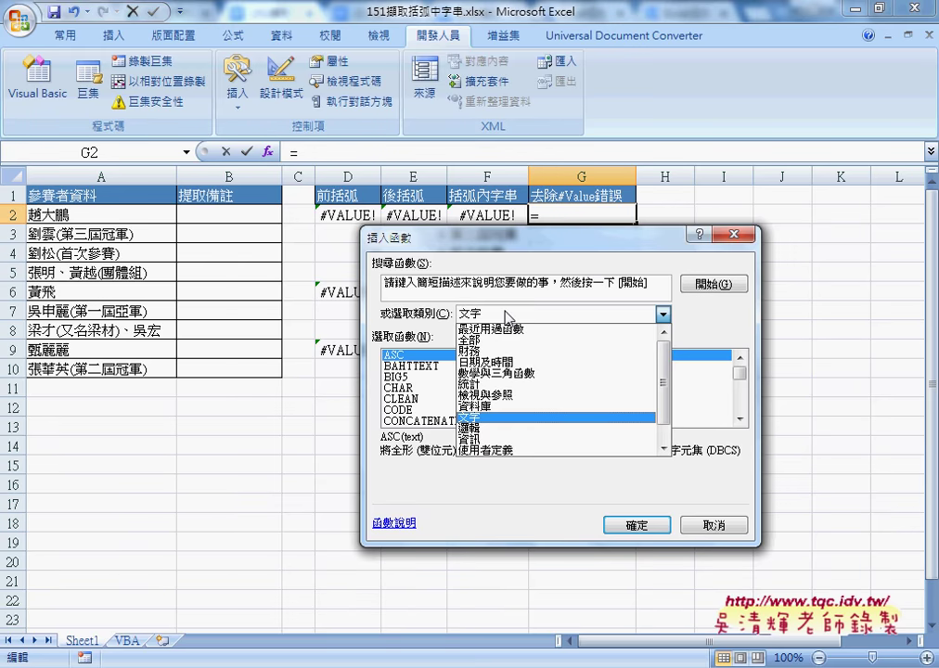
left_click(477, 340)
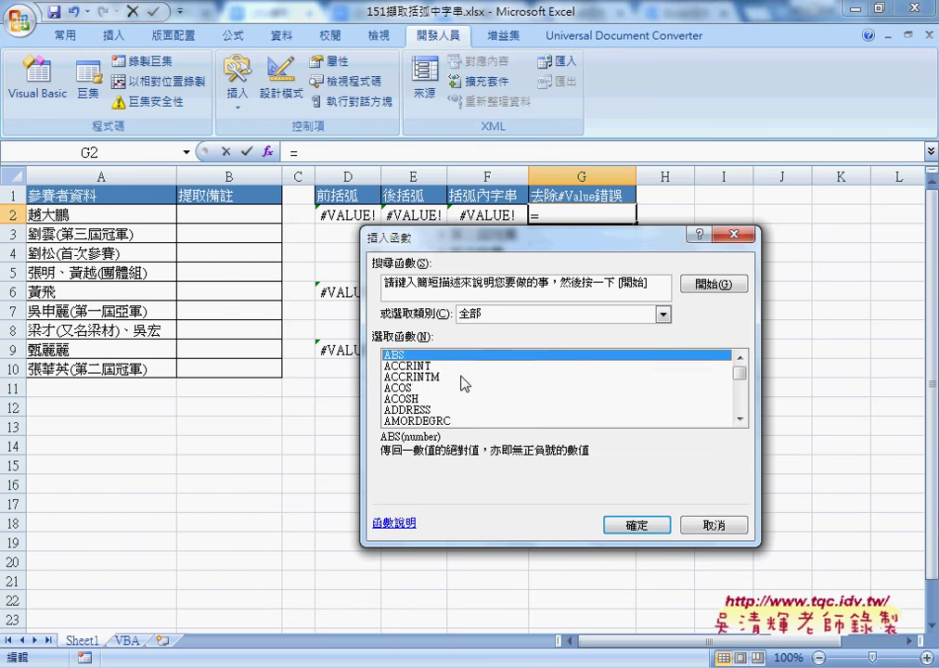
left_click(461, 378)
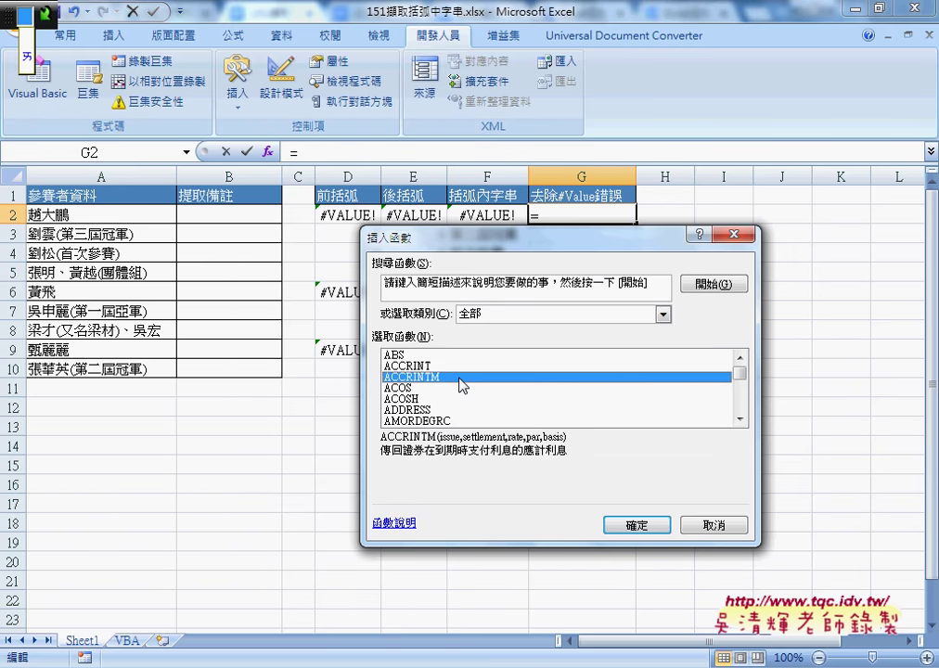
Jump to the ISERR and ISERROR functions by typing 'is' and read the ISERR description
key("i")
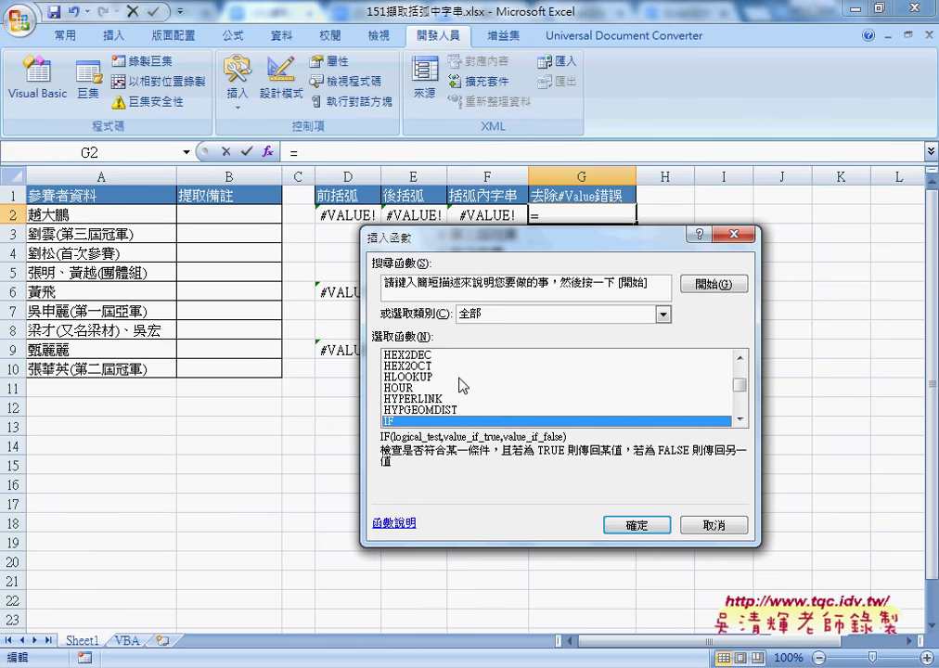
type("is")
key("Down")
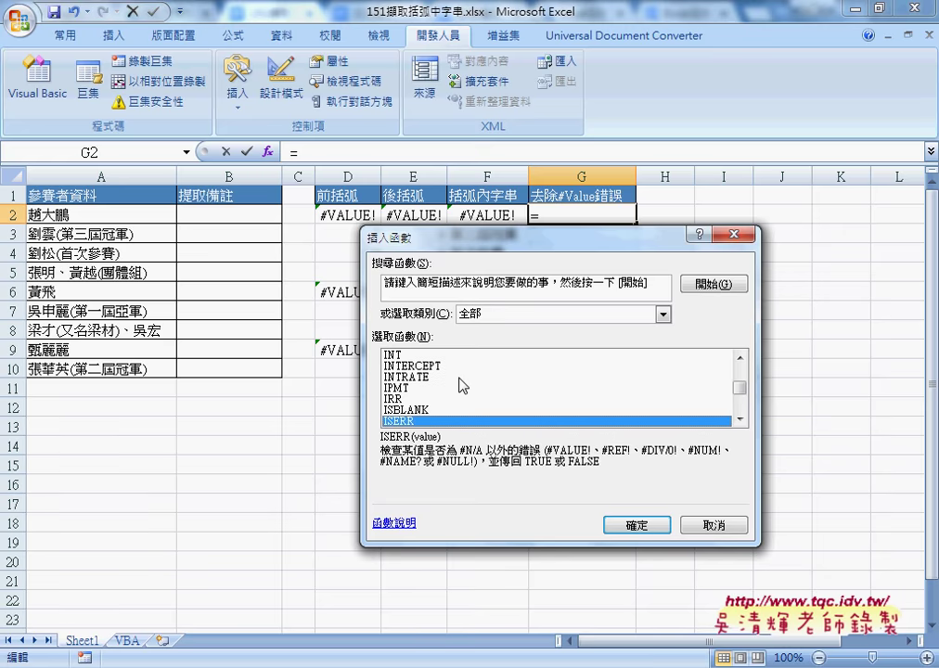
key("Down")
key("Up")
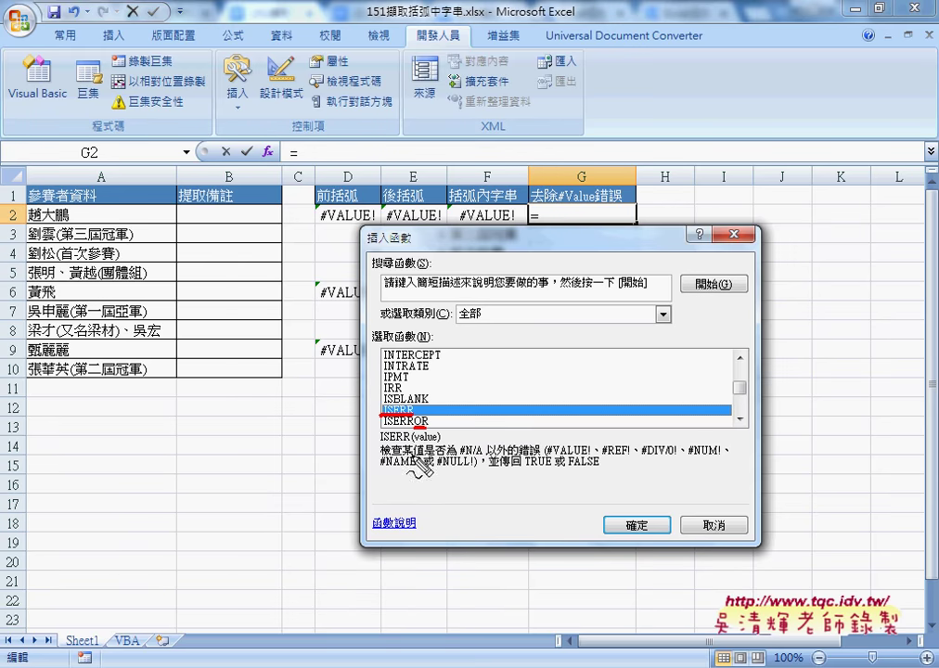
left_click_drag(546, 454, 627, 456)
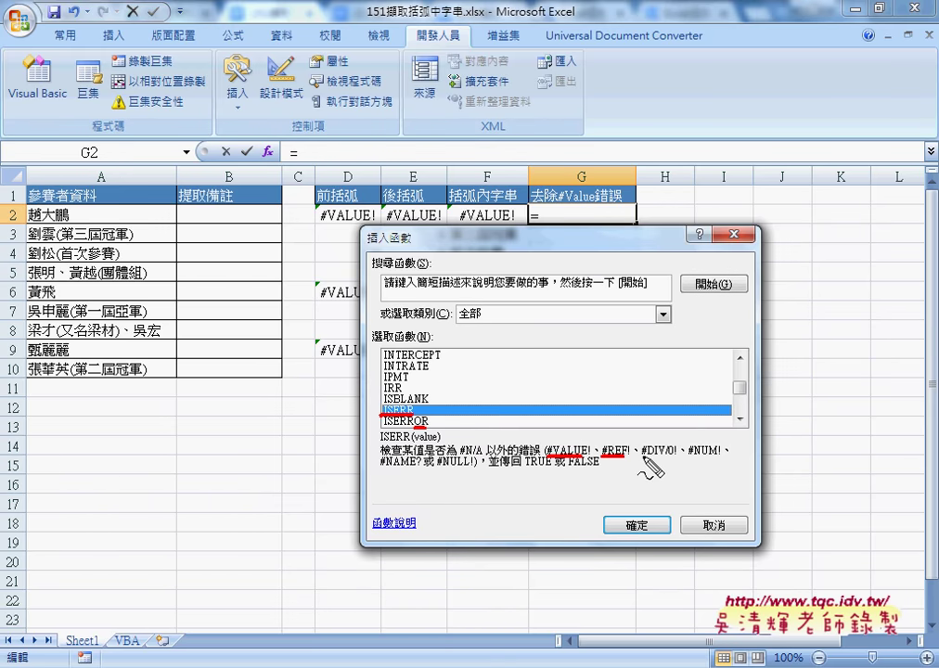
left_click_drag(643, 456, 719, 456)
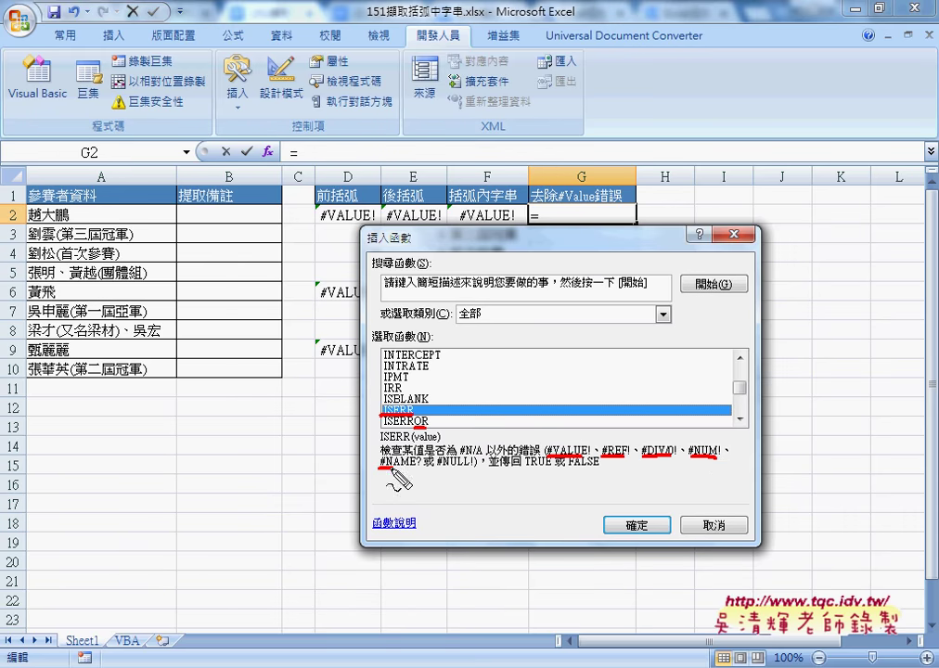
left_click_drag(380, 466, 475, 467)
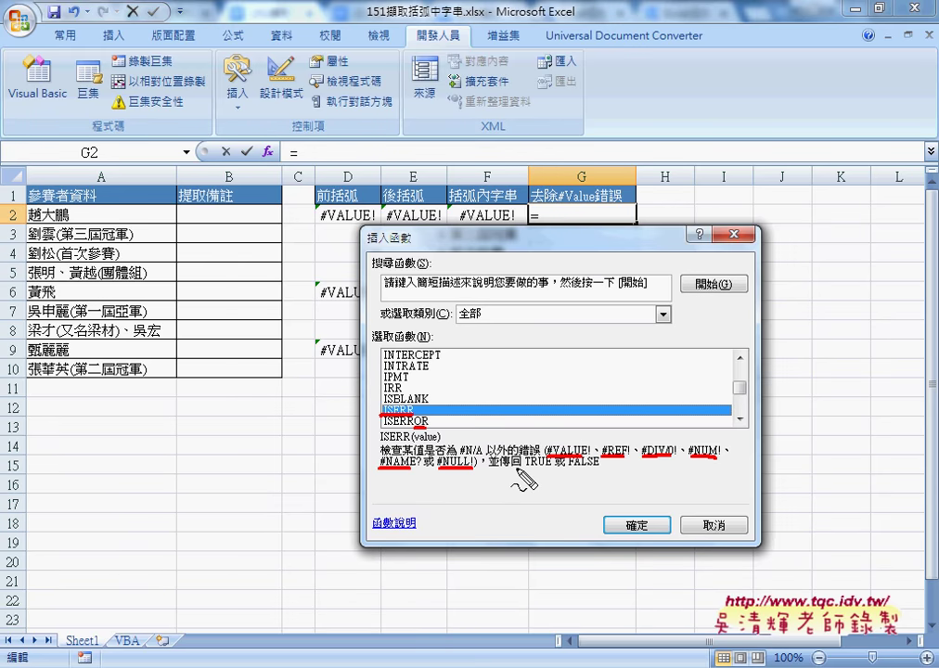
Select ISERROR and compare its description with ISERR's
left_click(460, 421)
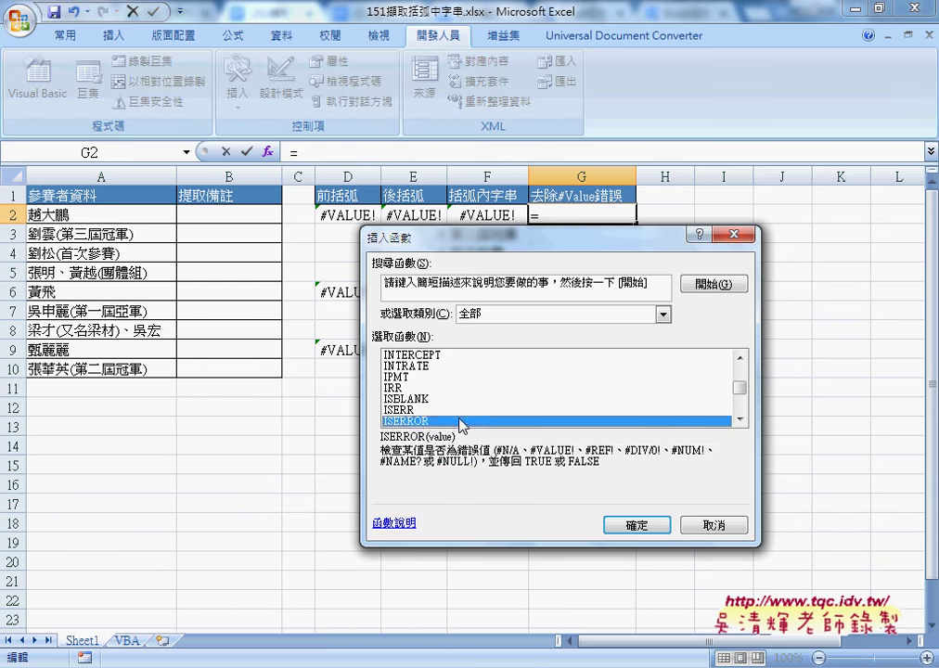
key("Up")
key("Down")
double_click(422, 422)
left_click_drag(383, 429, 427, 429)
mouse_move(351, 407)
left_mouse_down()
mouse_move(345, 431)
mouse_move(388, 399)
left_mouse_up()
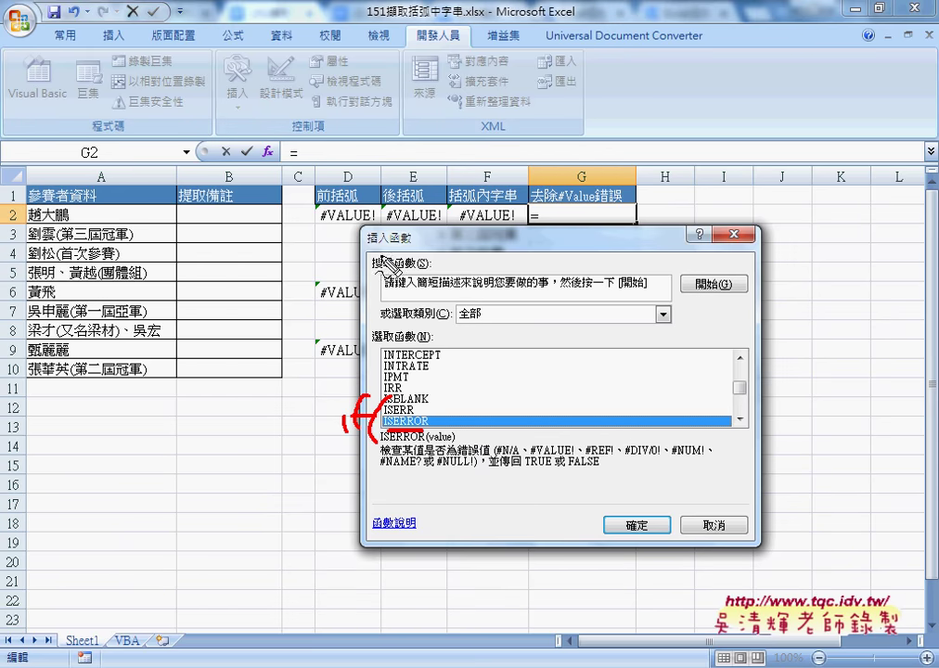
Switch the Insert Function category to 邏輯 (Logical) to show IFERROR
mouse_move(506, 212)
left_mouse_down()
mouse_move(489, 226)
mouse_move(453, 417)
mouse_move(440, 413)
mouse_move(492, 425)
left_mouse_up()
left_click_drag(341, 431, 383, 429)
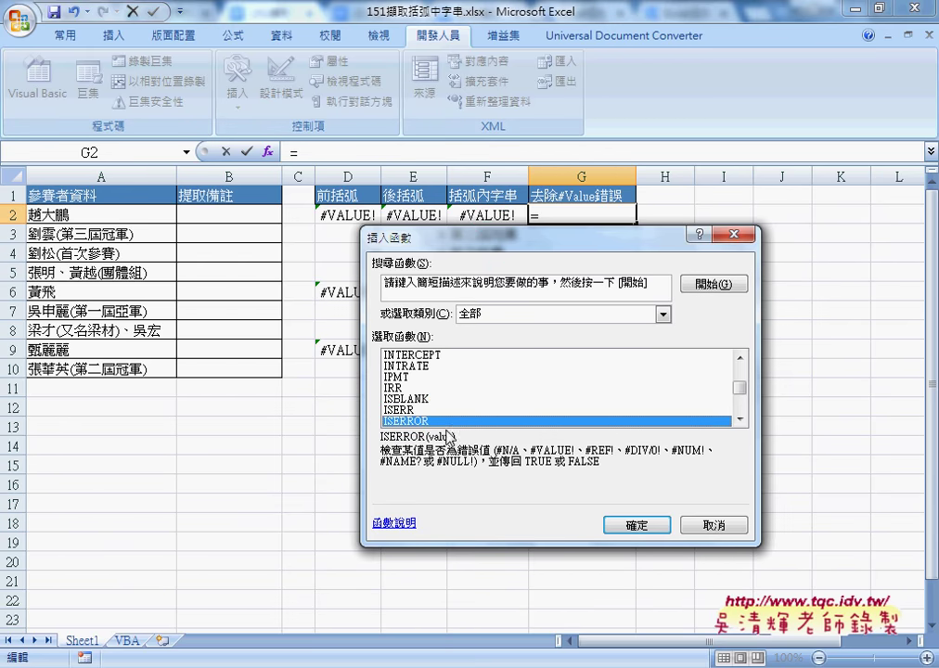
left_click(531, 316)
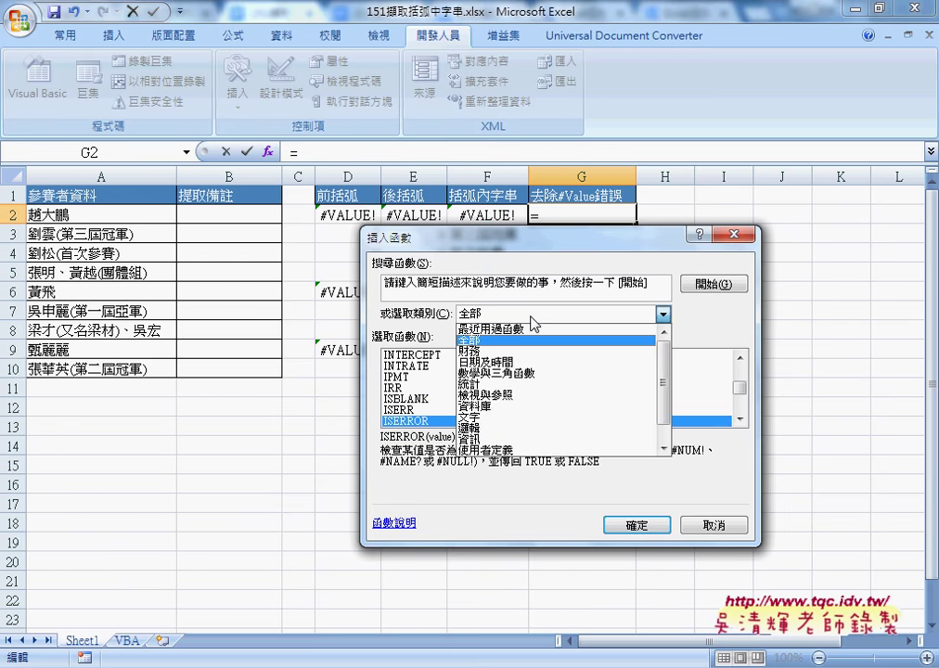
left_click(509, 429)
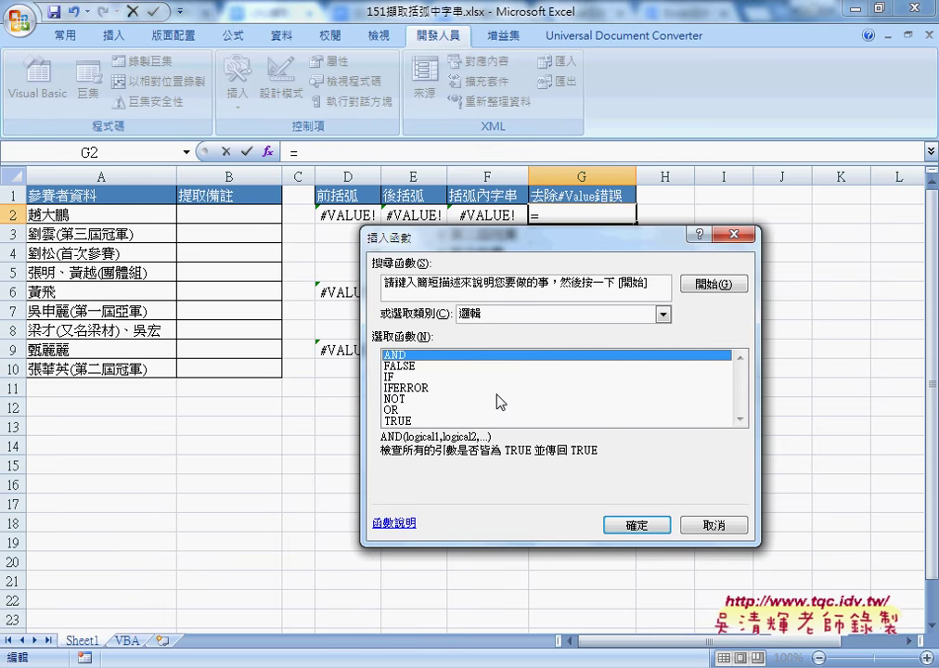
Enter =IFERROR(F2,"") in G2 so F2's #VALUE! error shows as blank
left_click(412, 389)
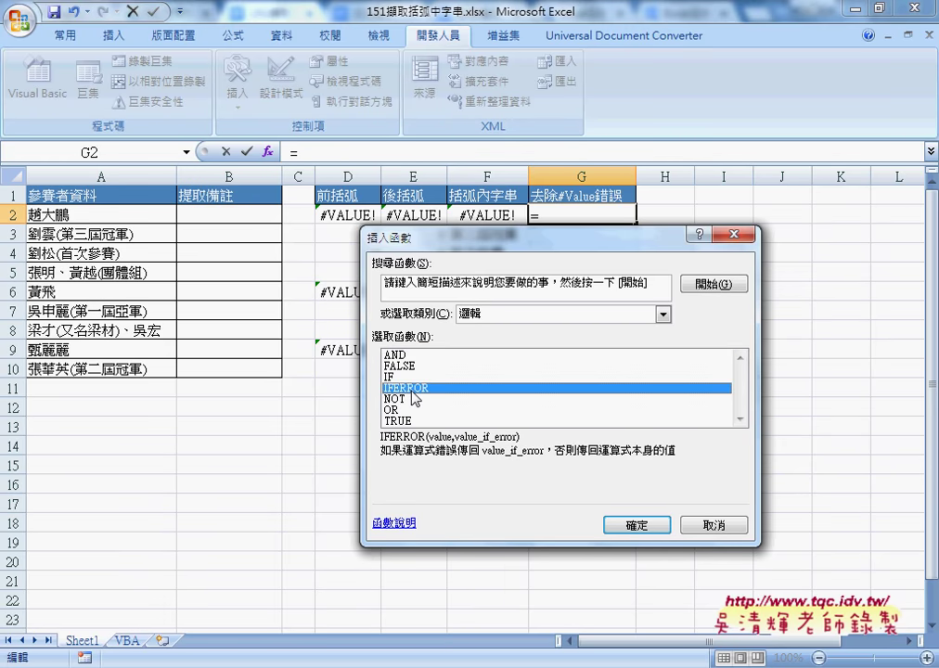
left_click(647, 525)
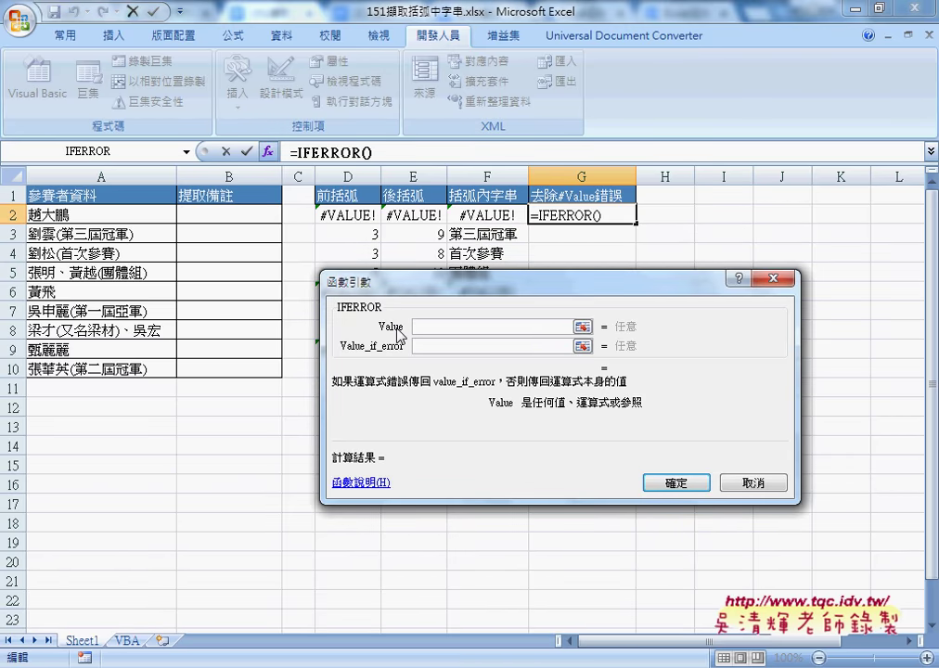
left_click(491, 220)
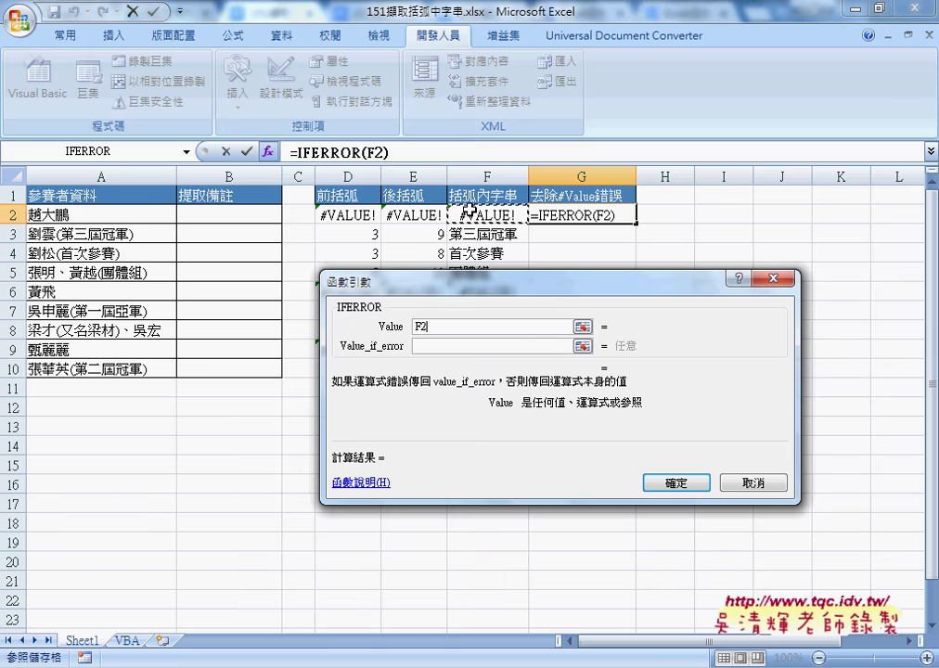
left_click(428, 349)
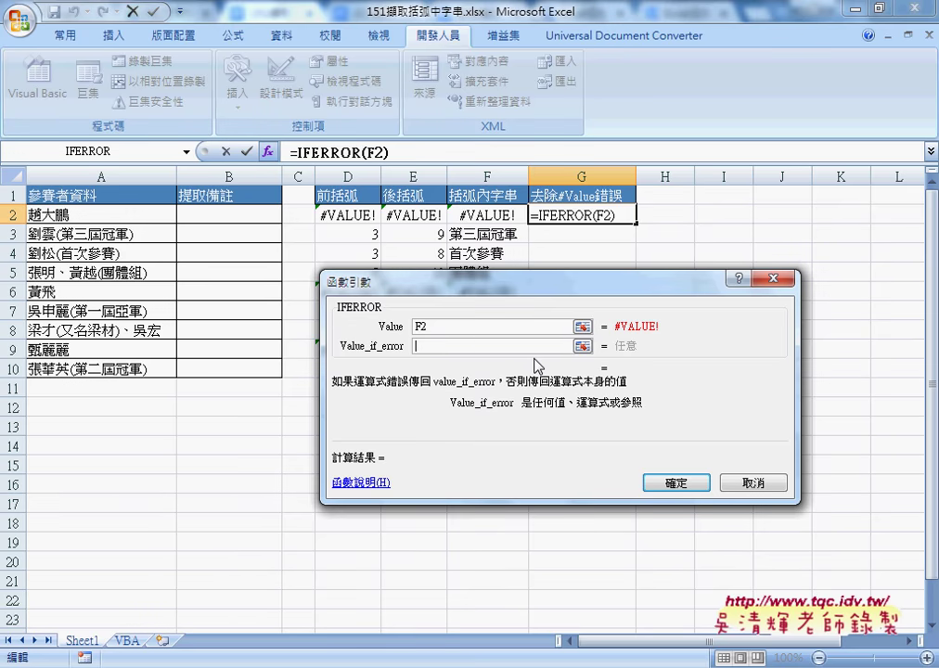
type("\"")
type("\"")
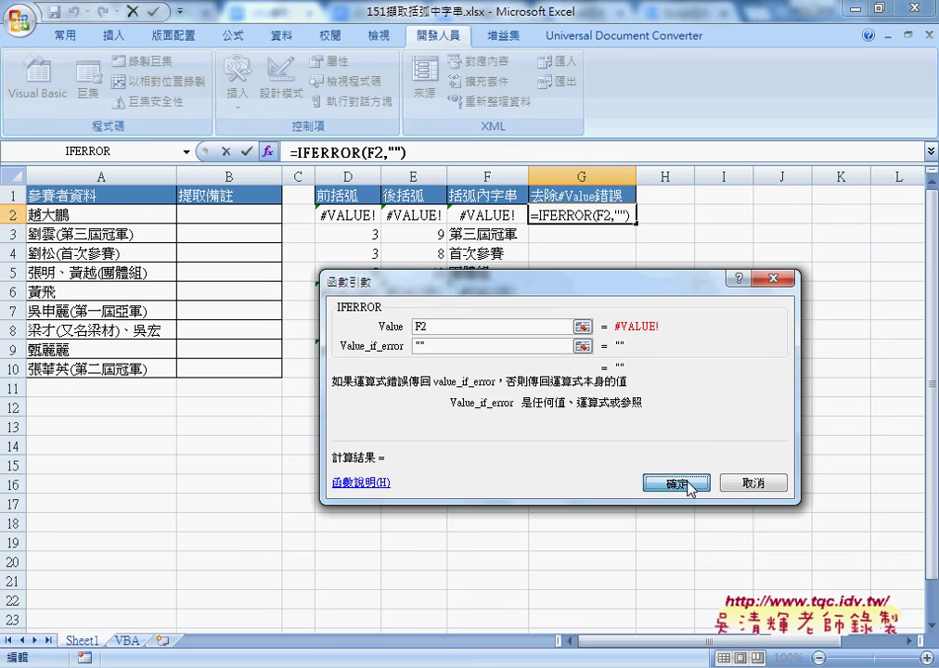
left_click(690, 483)
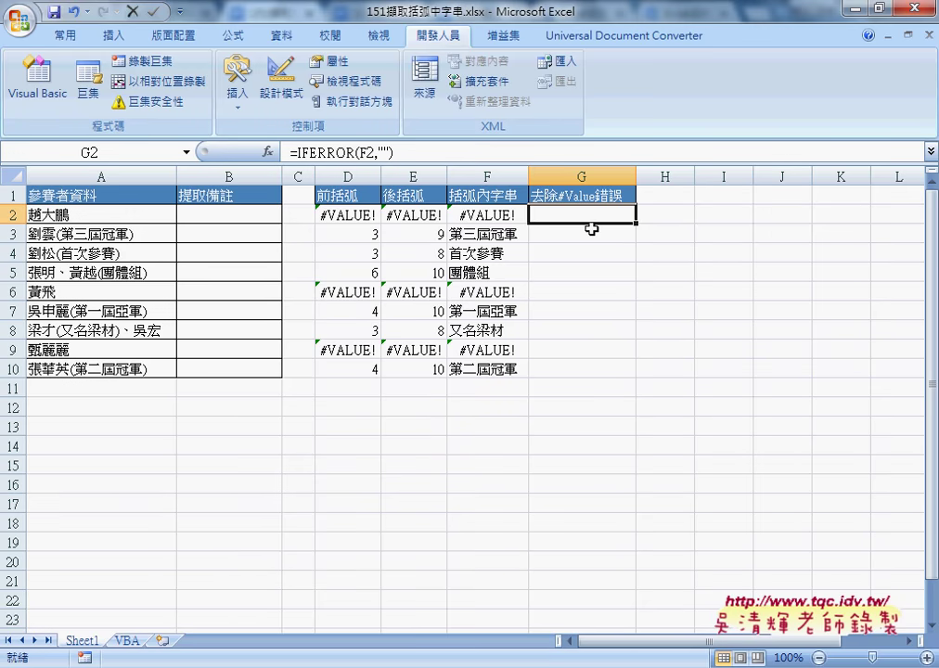
left_click_drag(635, 223, 620, 373)
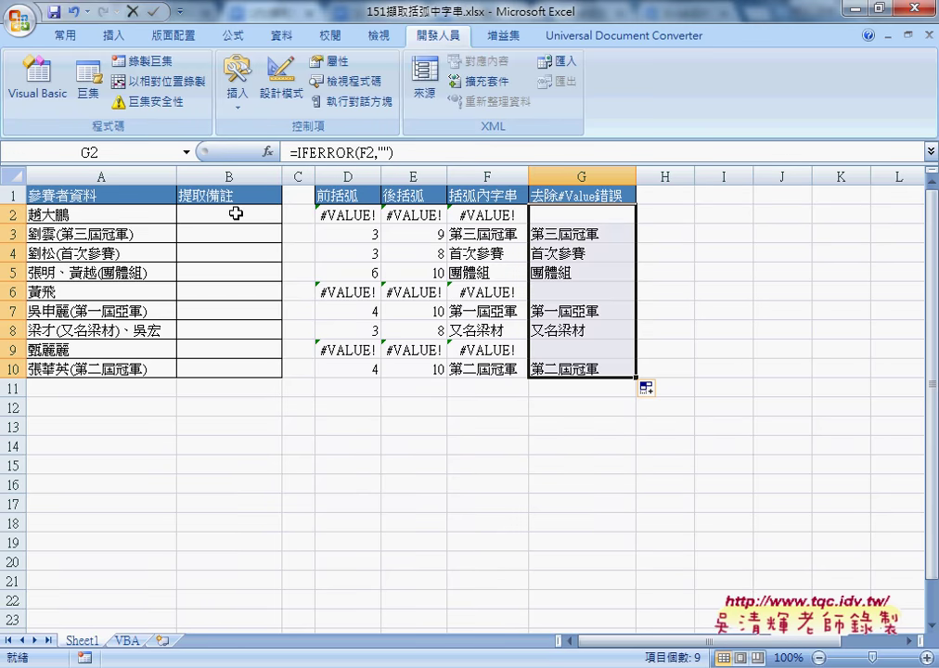
left_click(236, 213)
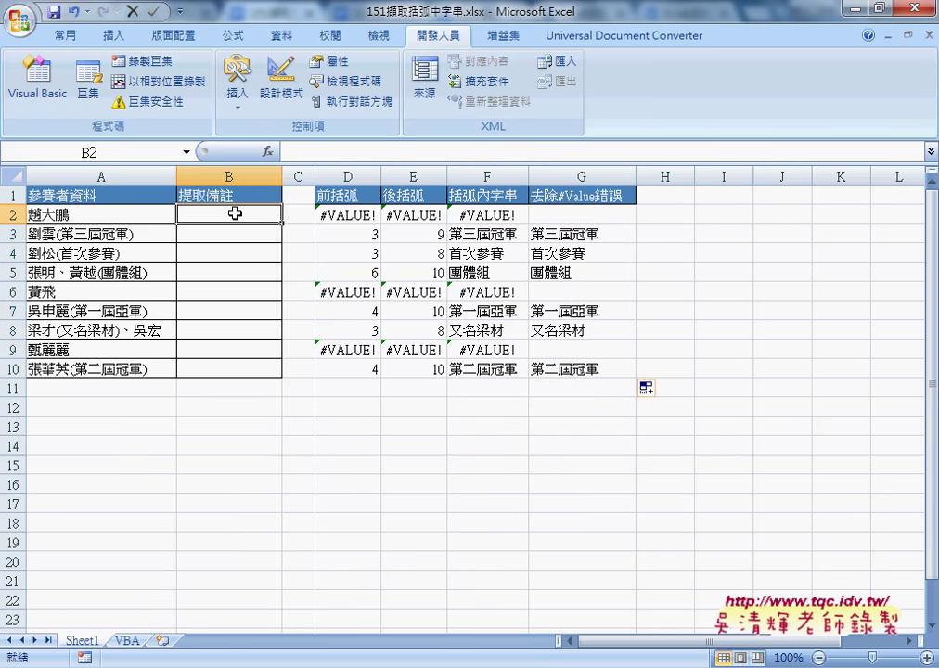
left_click(556, 218)
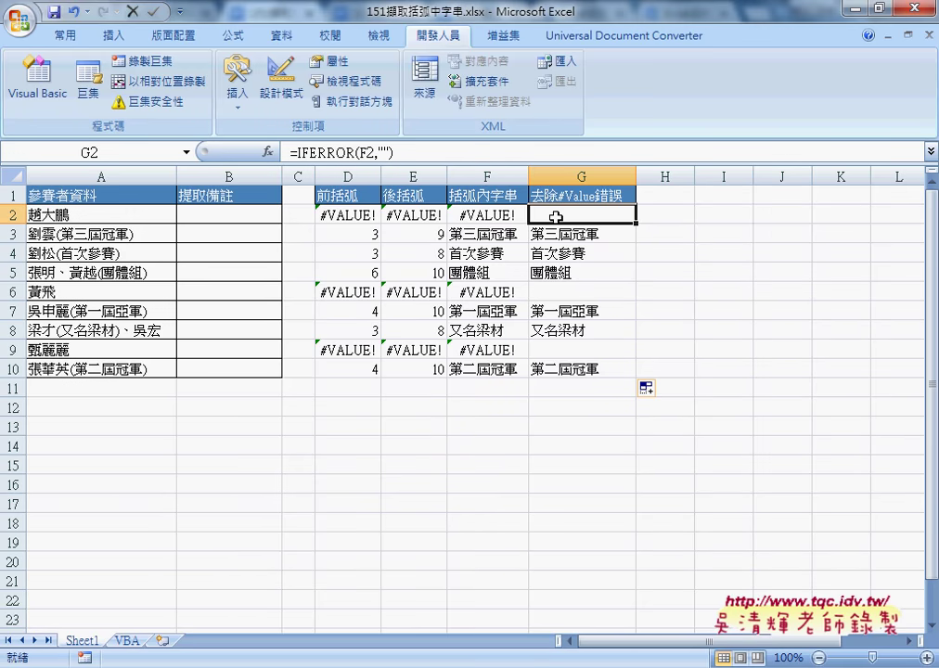
left_click(350, 216)
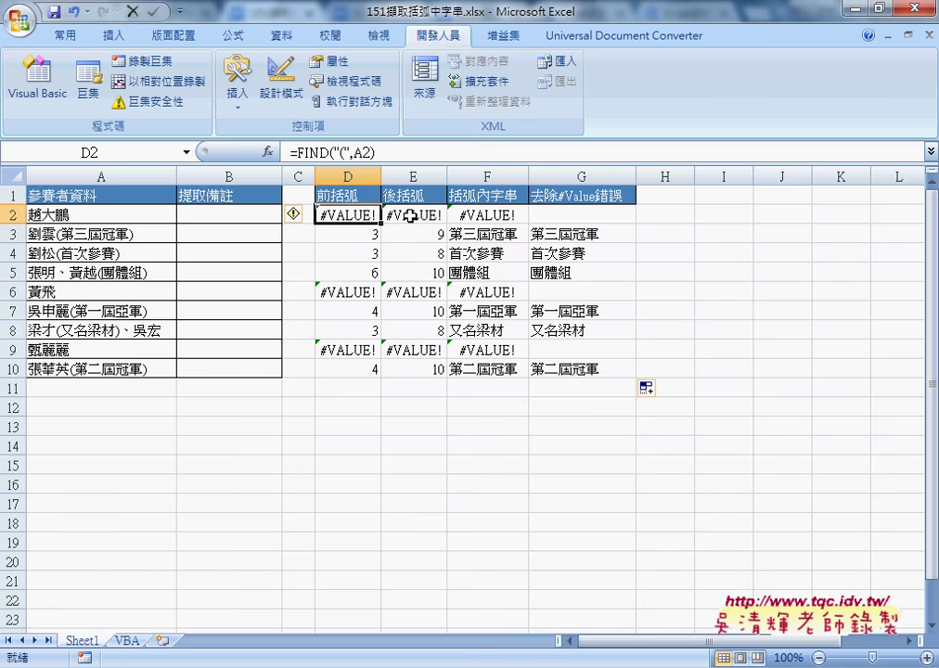
left_click(409, 215)
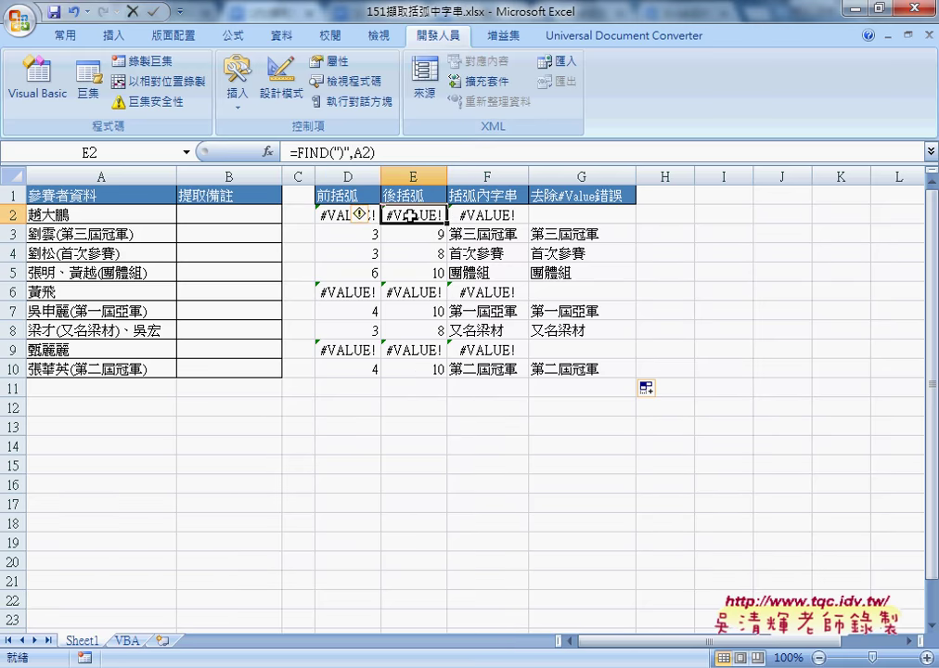
left_click(503, 214)
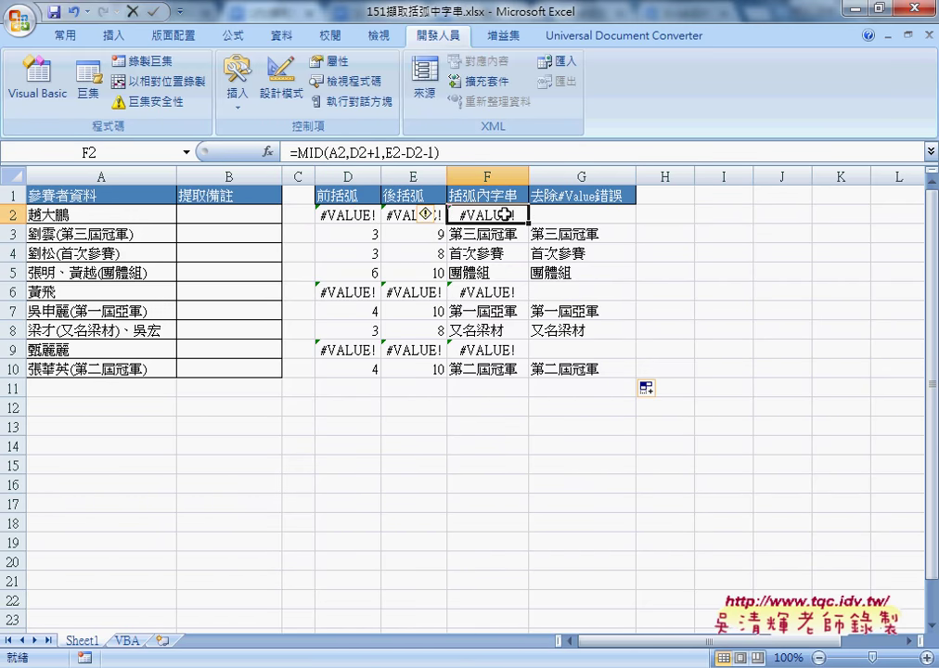
left_click(577, 217)
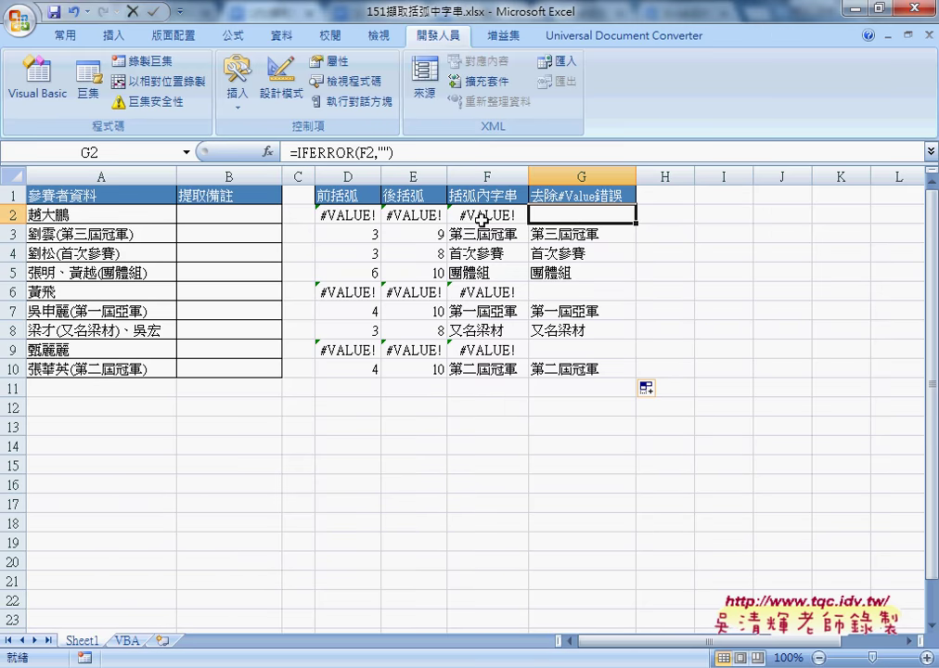
left_click_drag(368, 220, 594, 212)
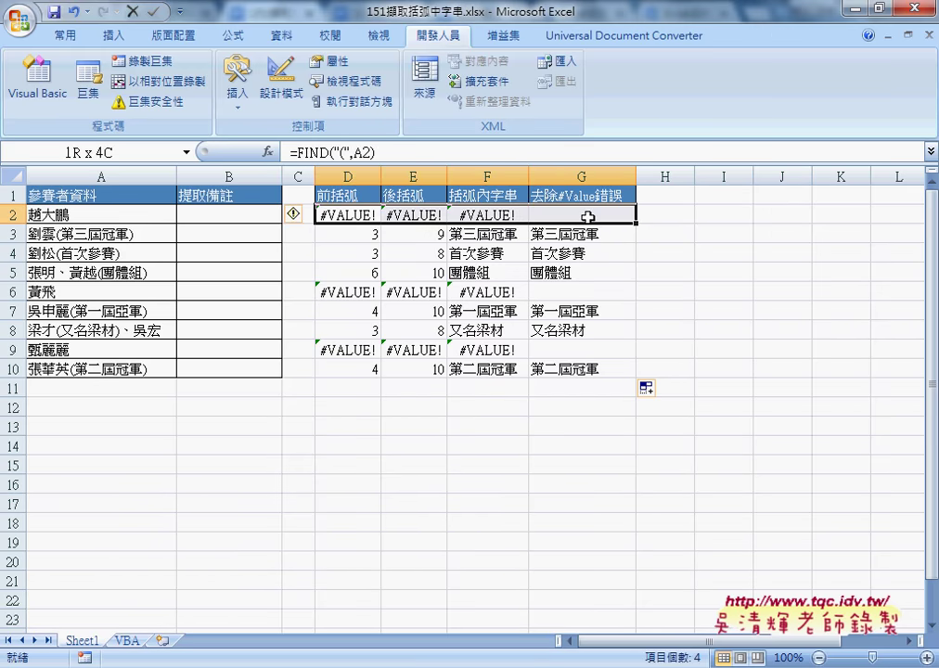
left_click(233, 218)
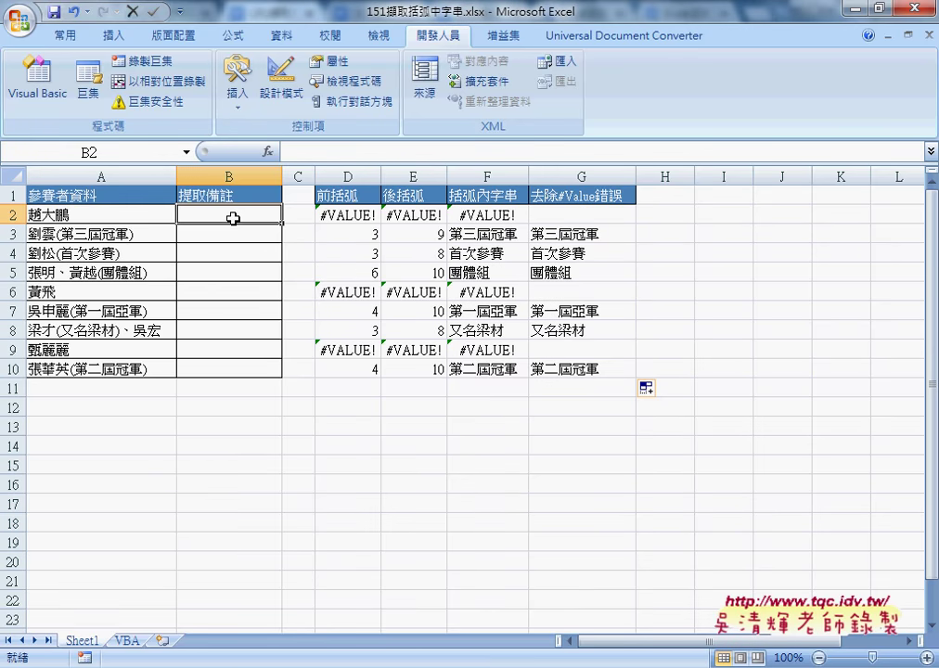
key("alt+F11")
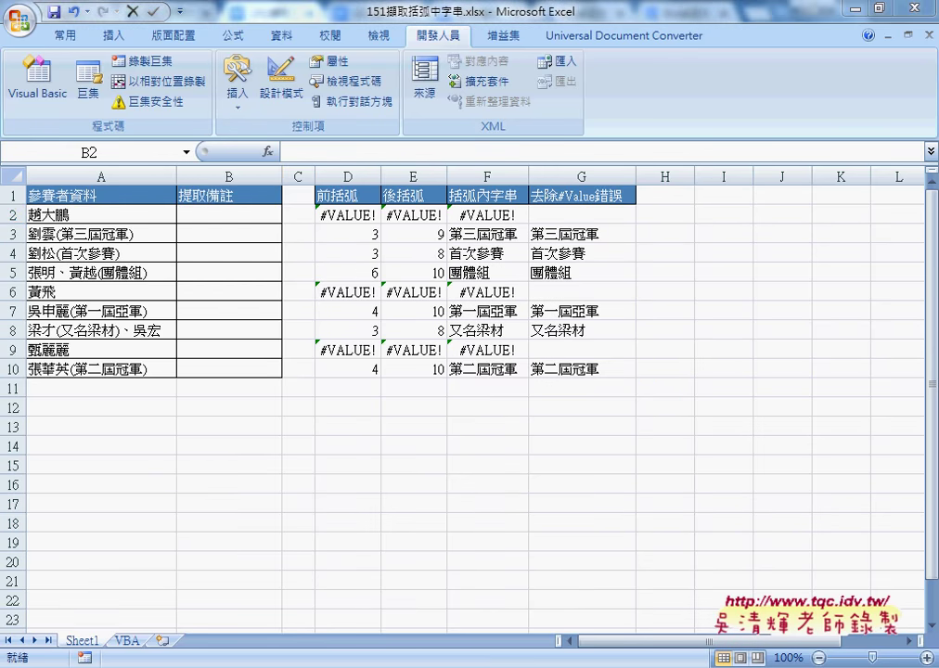
Scroll the Google Docs notes to the numbered formula list and select the full IFERROR formula line
left_click(473, 487)
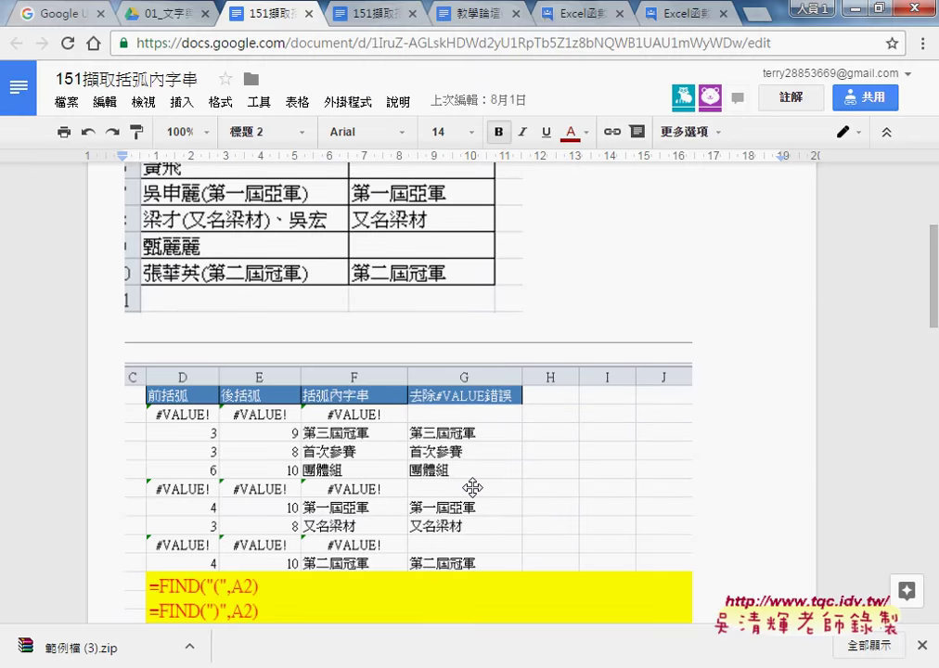
scroll(473, 487, "down", 2)
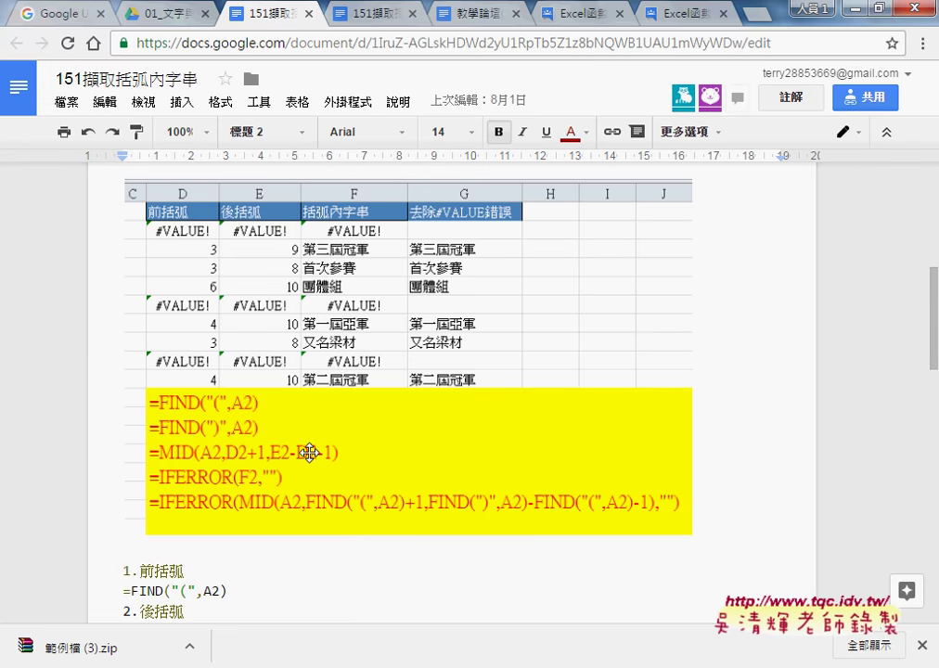
scroll(309, 453, "down", 2)
scroll(311, 455, "down", 1)
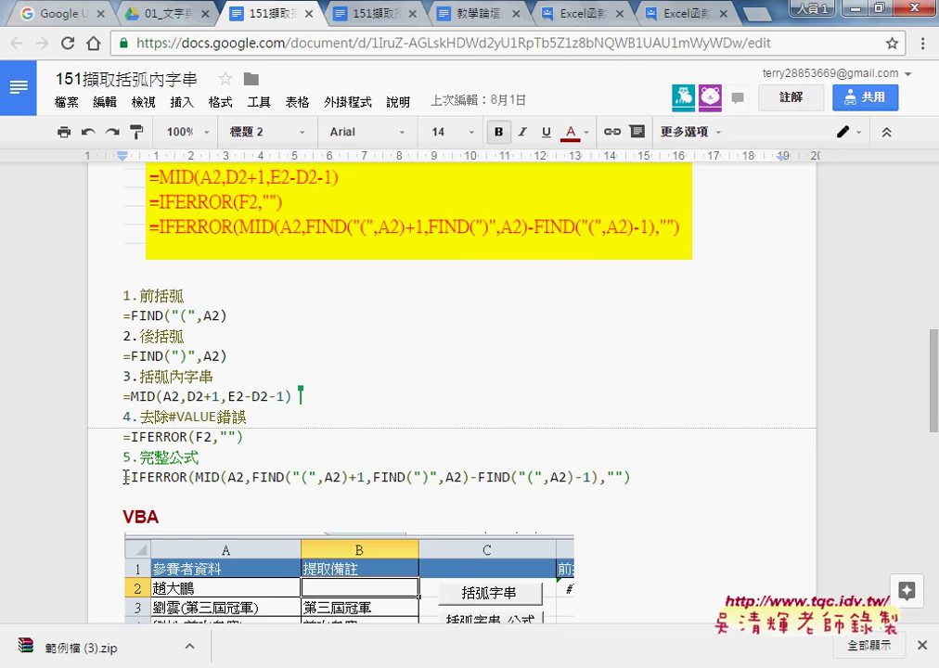
left_click_drag(123, 477, 634, 482)
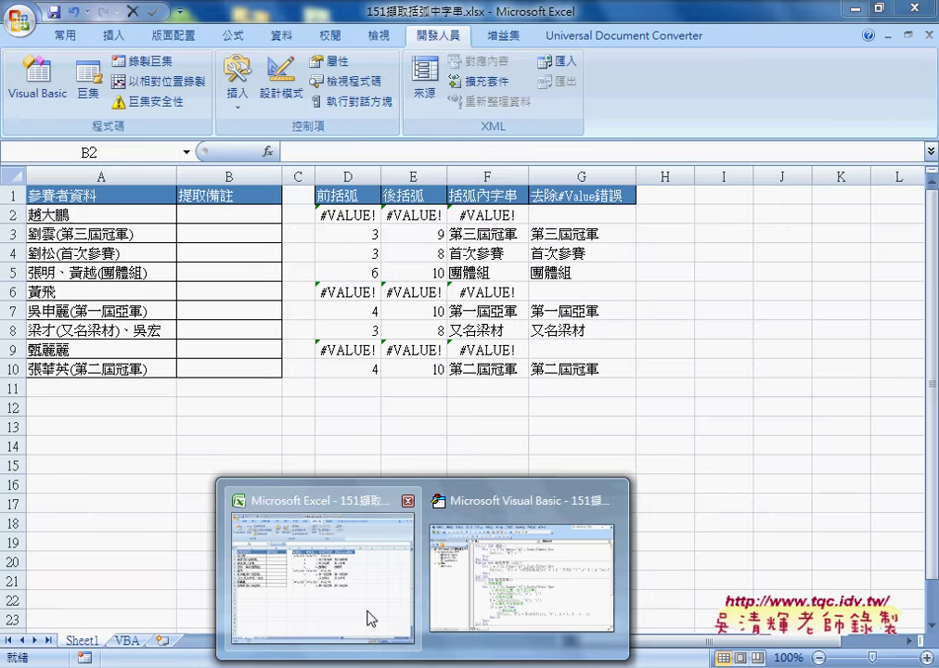
Return to the Excel workbook and open the VBA sheet
left_click(368, 614)
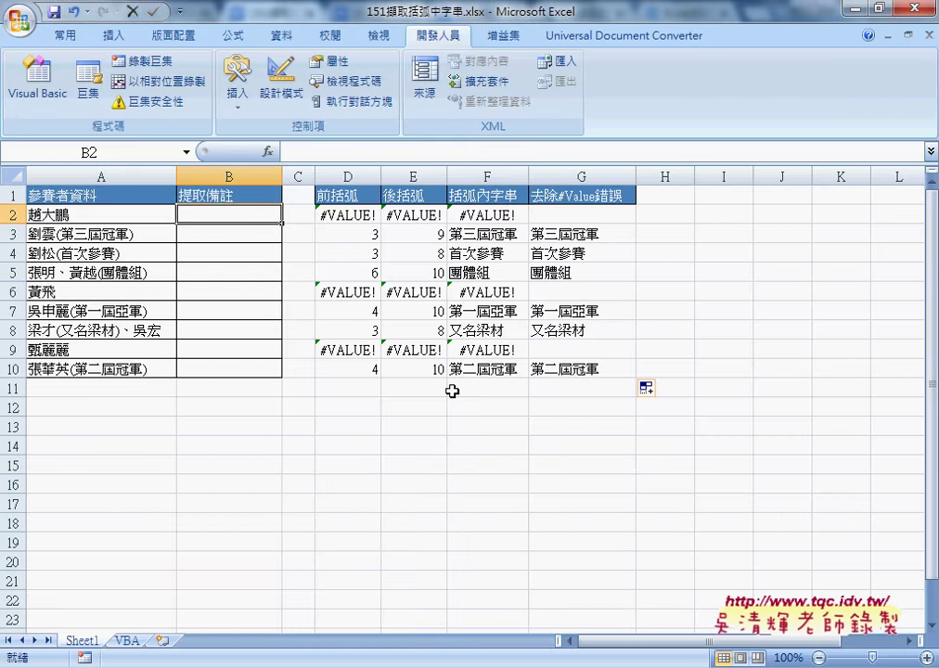
mouse_move(100, 645)
left_mouse_down()
mouse_move(135, 639)
mouse_move(84, 638)
left_mouse_up()
left_click(125, 640)
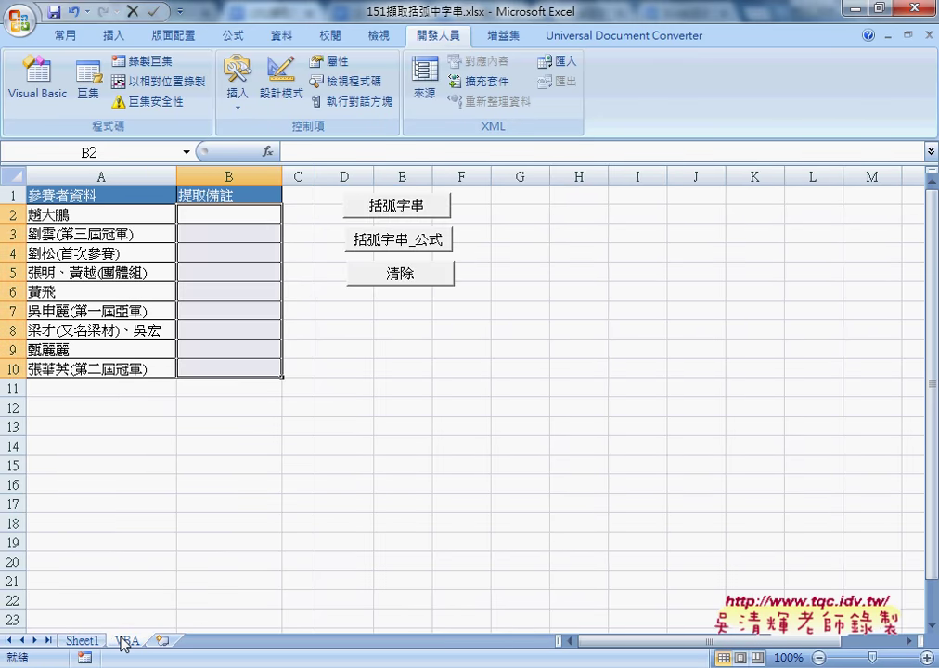
left_click(402, 386)
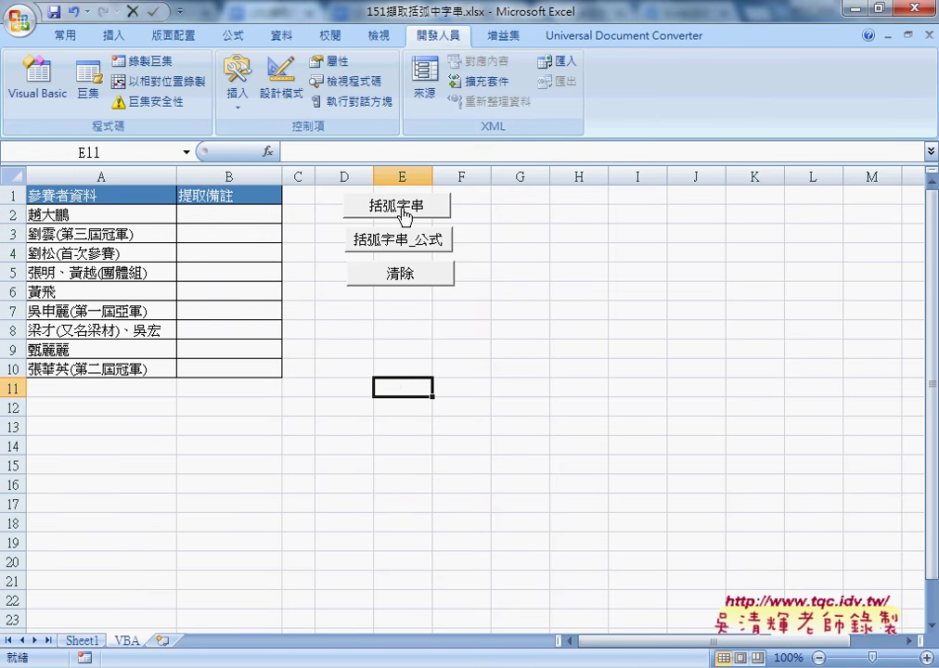
Run the 括弧字串 and 括弧字串_公式 macros, checking B3's formula and clearing column B after each
left_click(404, 217)
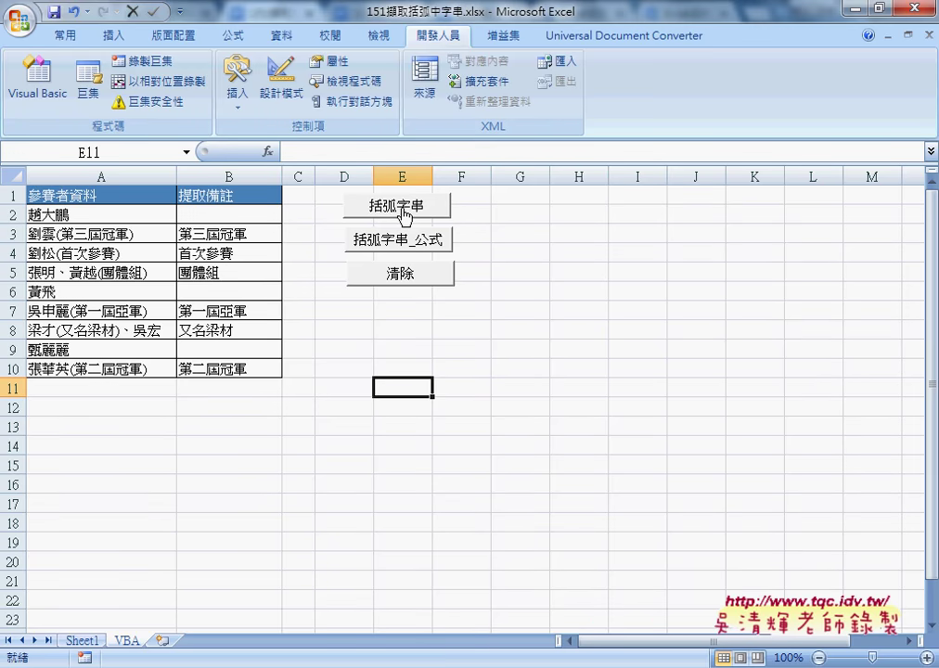
left_click(399, 274)
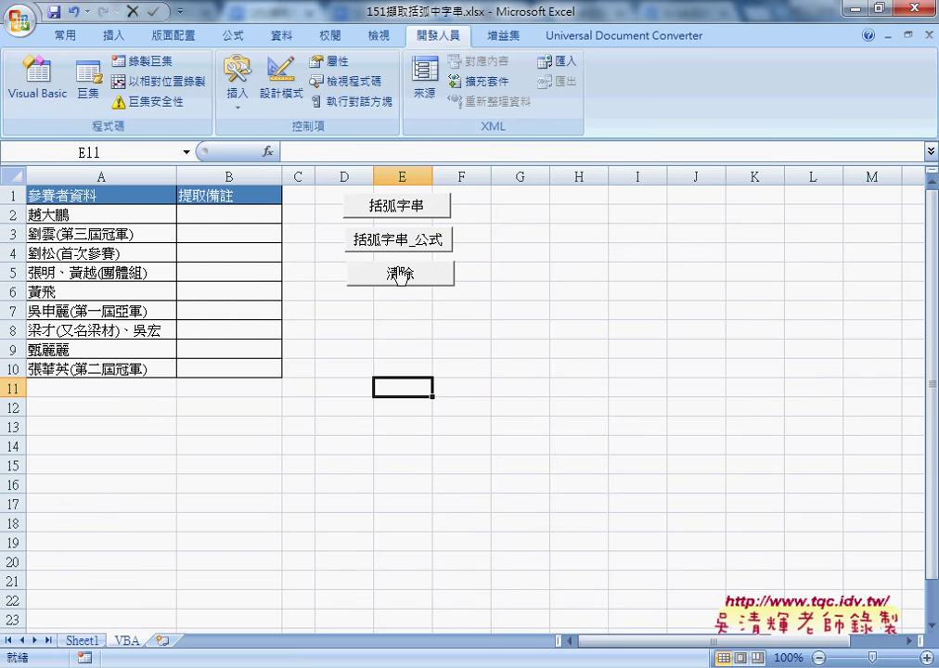
left_click(399, 211)
left_click(223, 236)
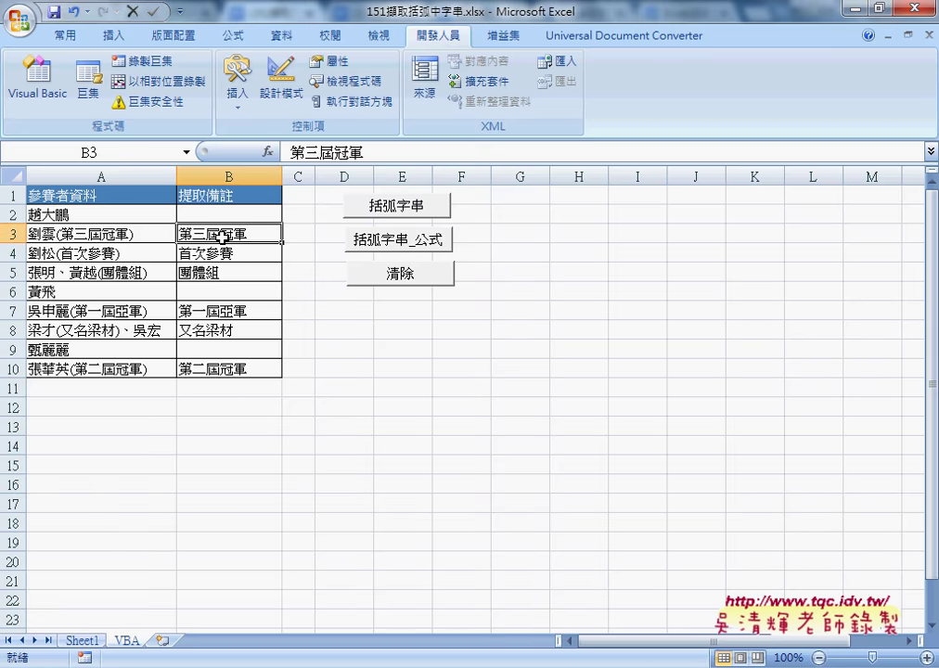
left_click(407, 242)
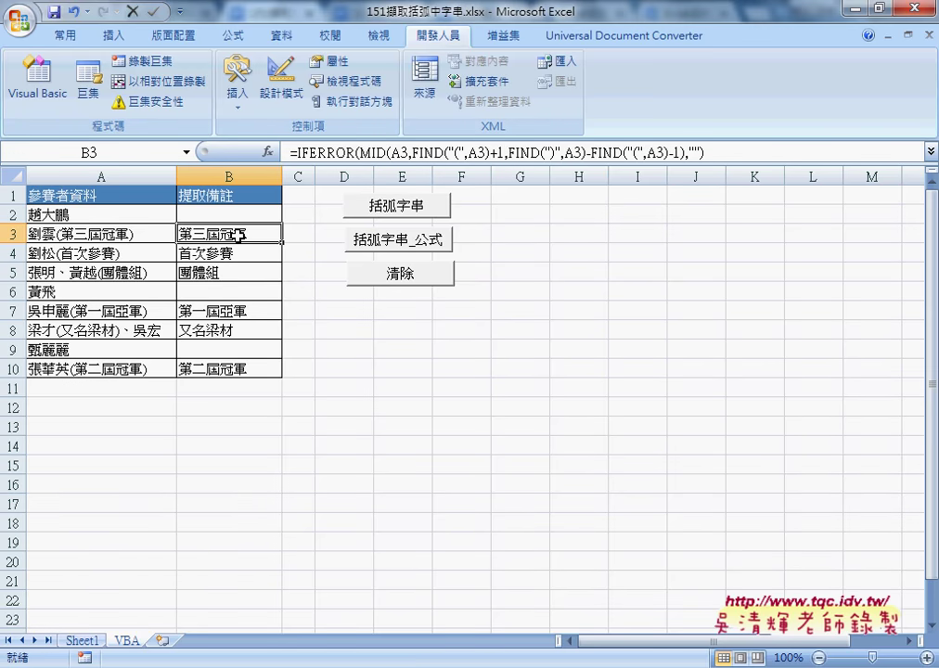
left_click(401, 276)
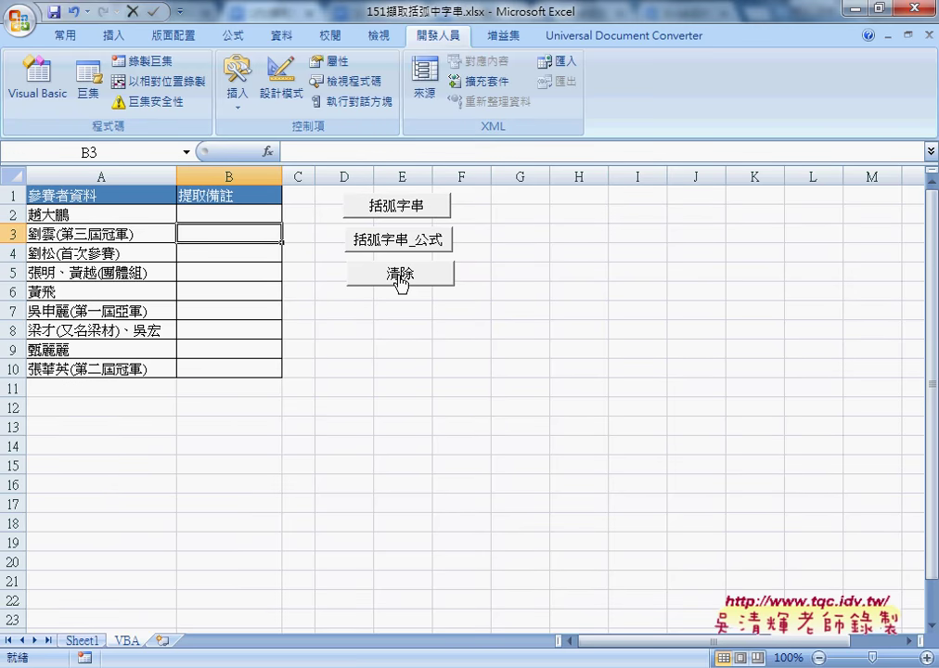
left_click(245, 215)
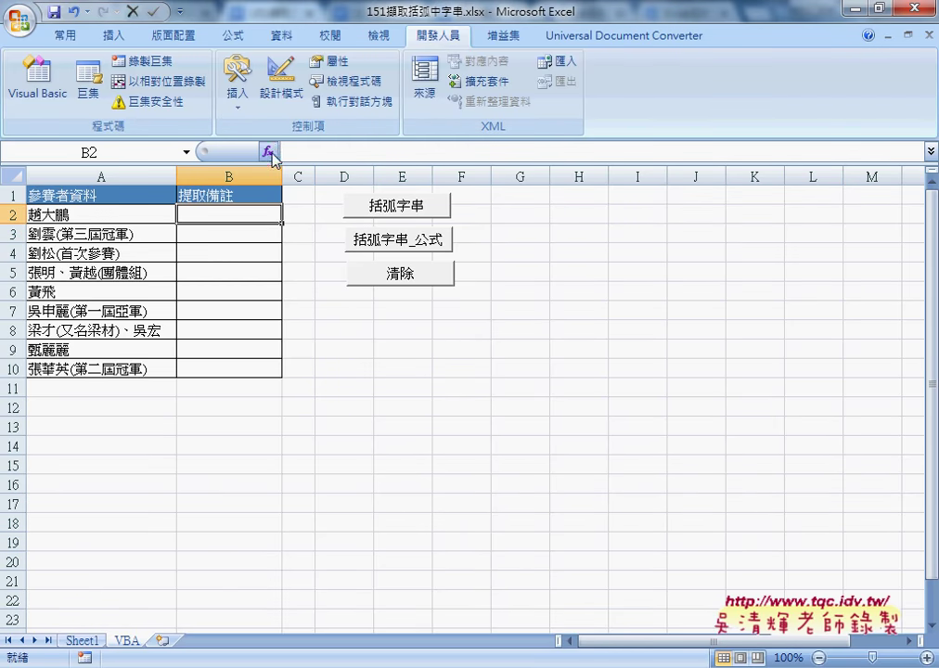
Enter =括弧字串函數(A2) in B2 from the 使用者定義 category, fill it down to B10, then return to Sheet1
left_click(268, 152)
left_click(476, 316)
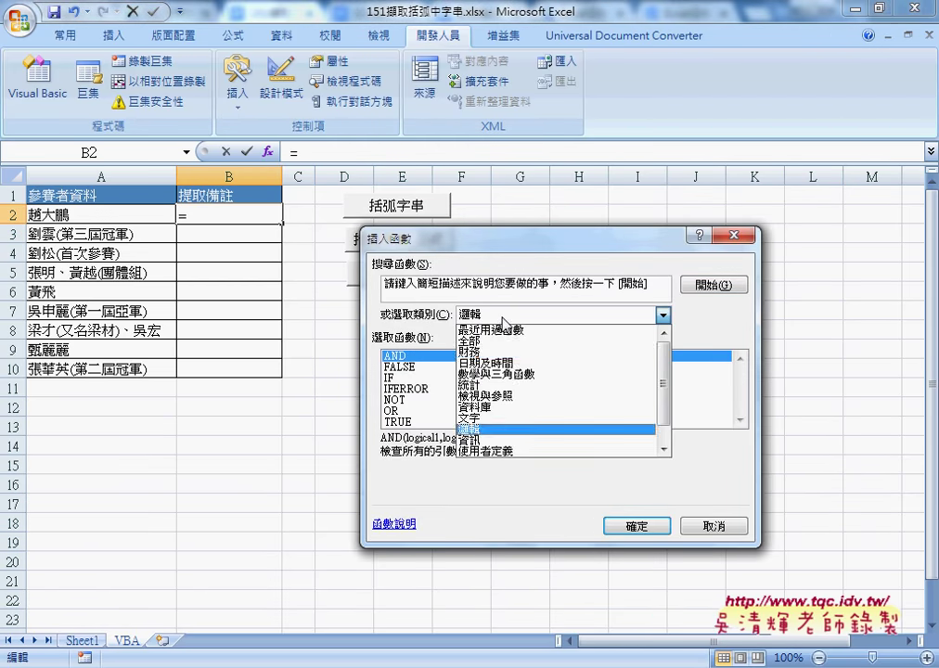
left_click(516, 458)
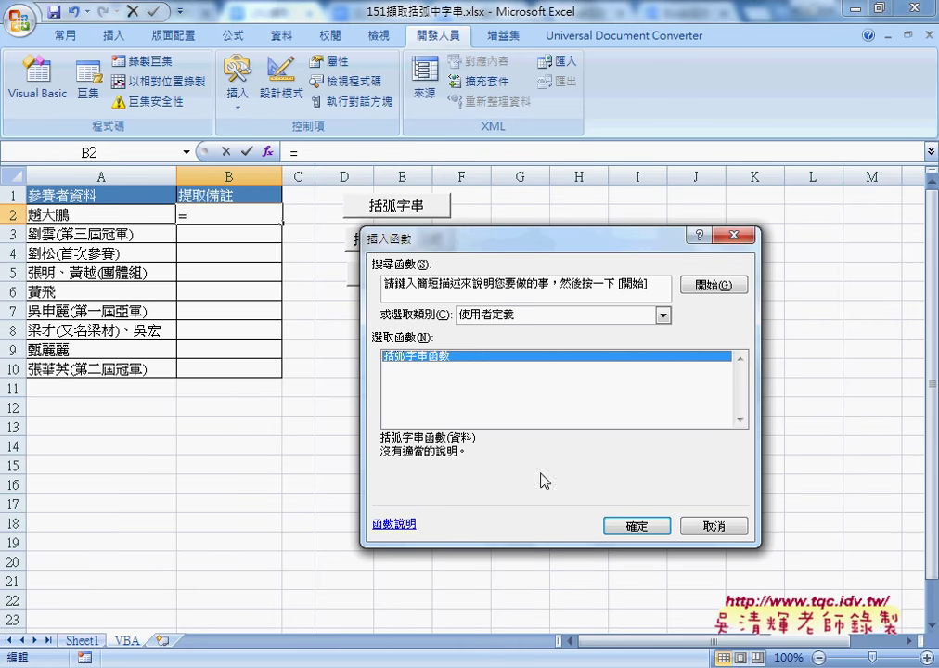
left_click(637, 526)
left_click(138, 213)
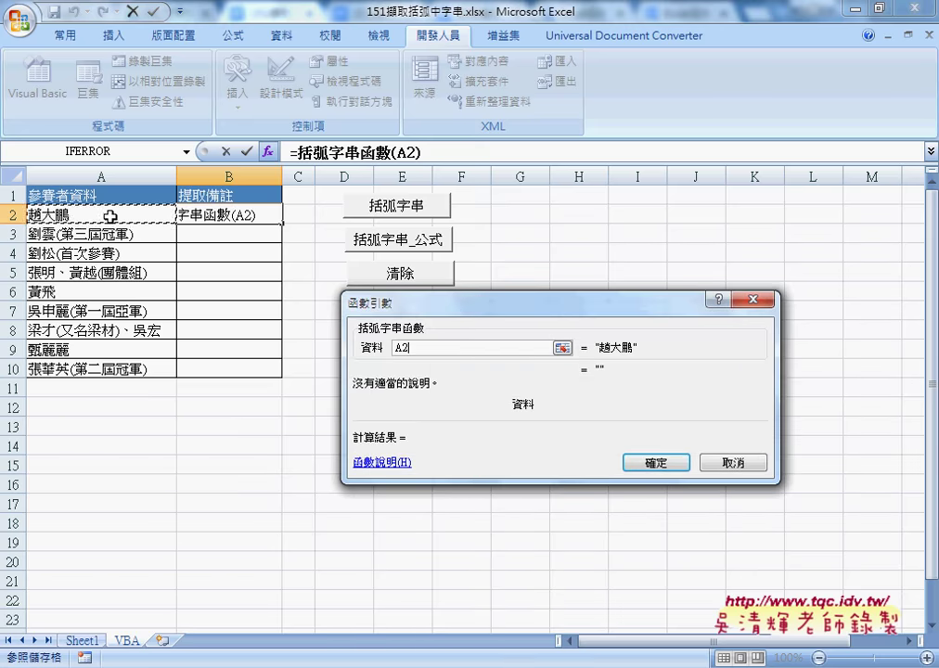
left_click(663, 466)
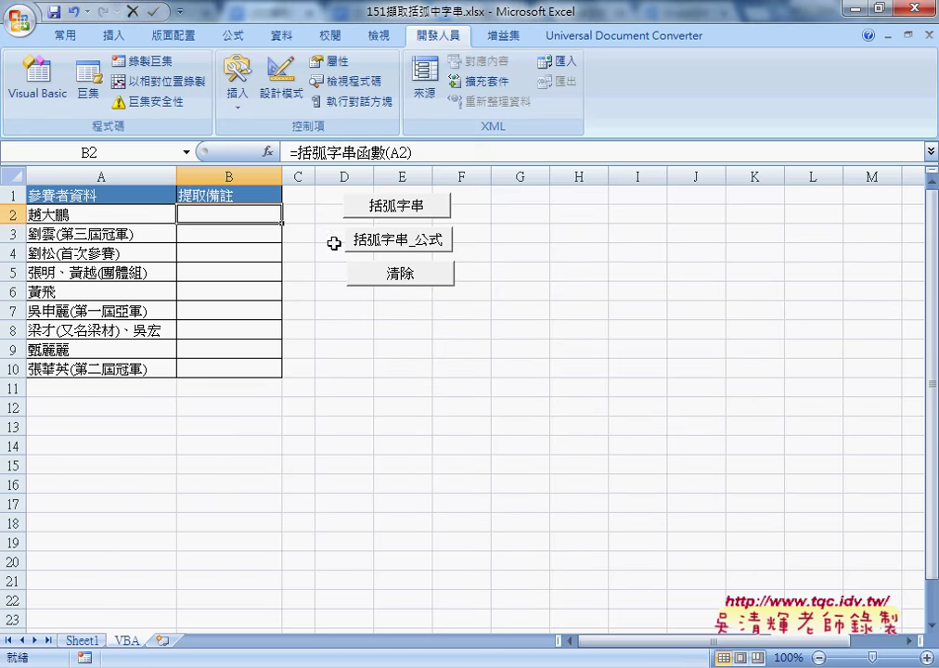
double_click(281, 223)
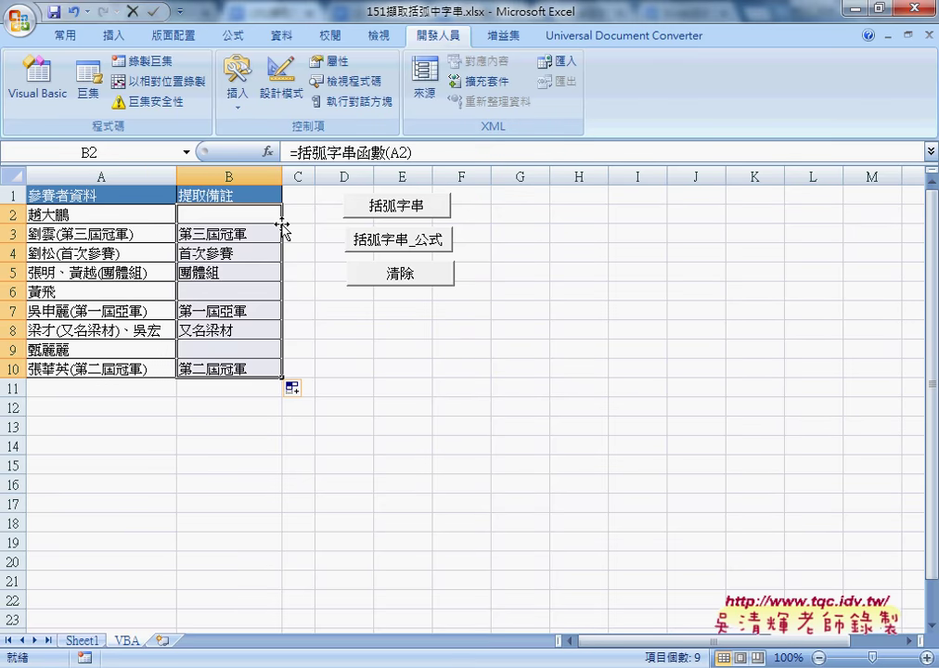
left_click(85, 641)
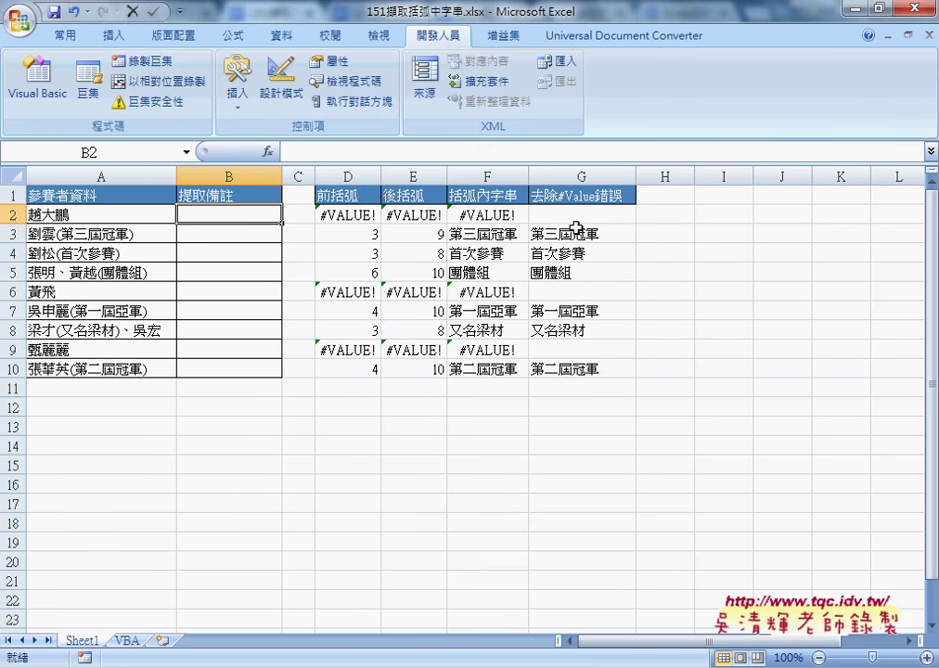
left_click(128, 641)
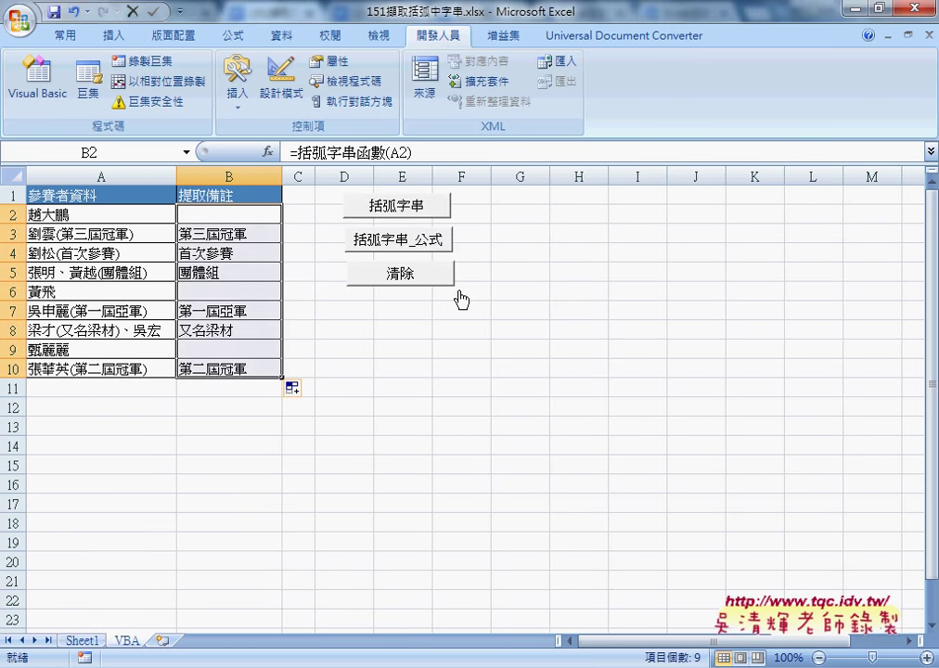